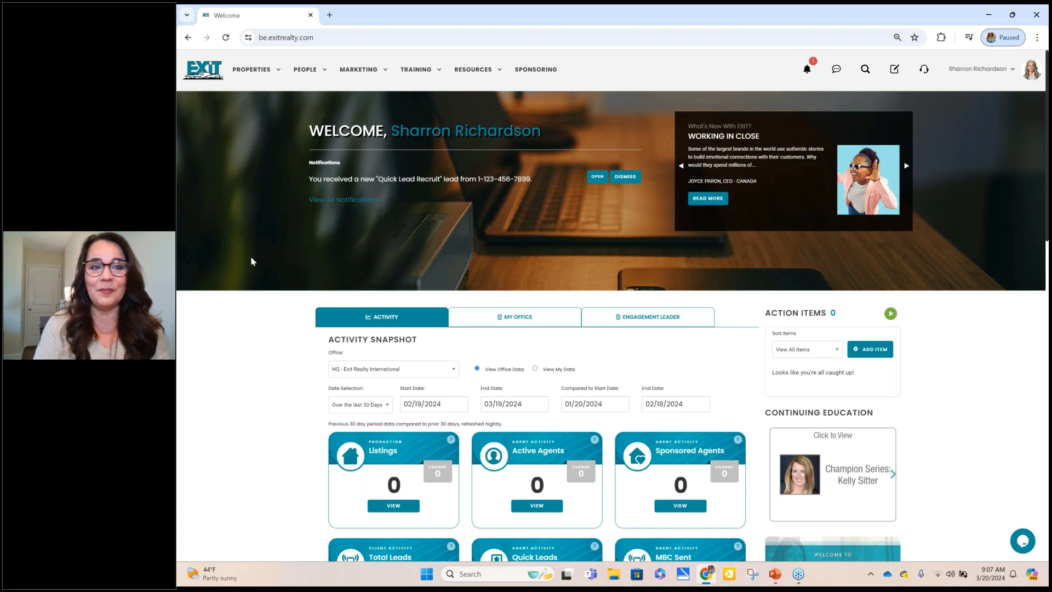
Step: Reveal the PROPERTIES and MARKETING dropdown menus in the top navigation bar
mouse_move(243, 75)
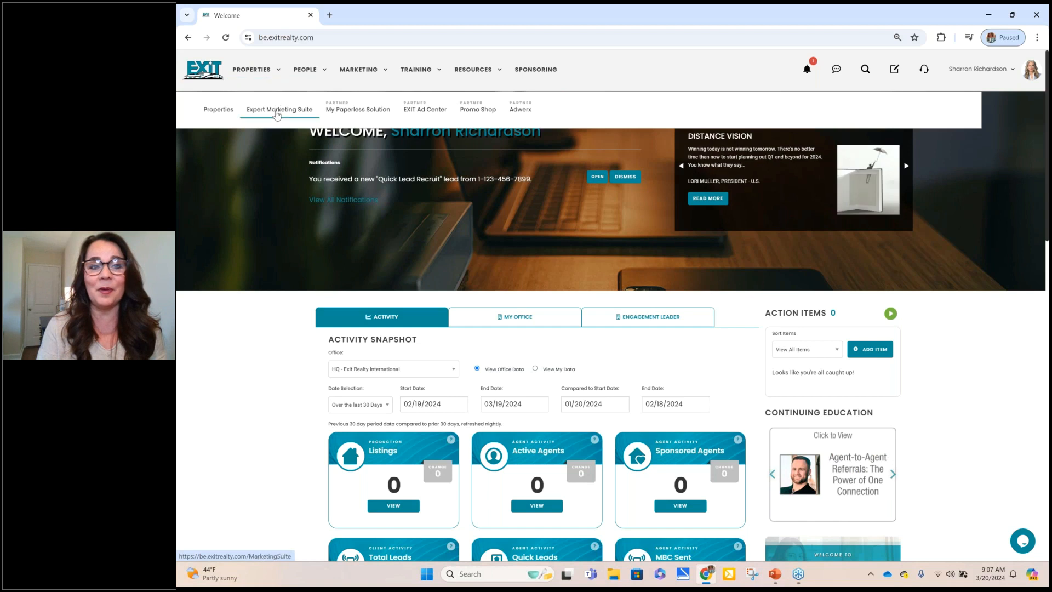
mouse_move(354, 75)
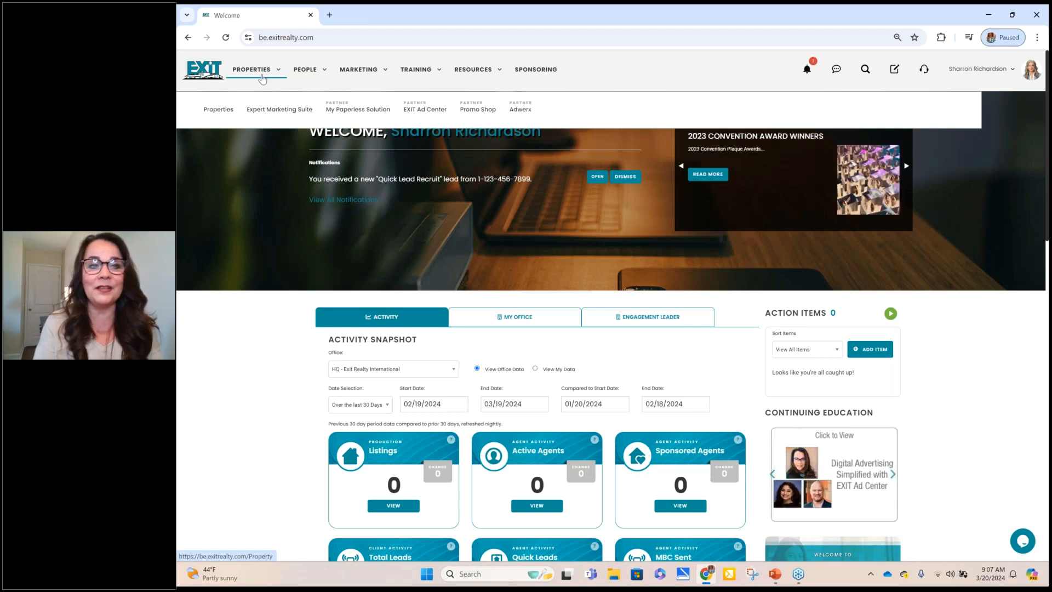
Step: Go to Expert Marketing Suite from the Properties menu
click(280, 111)
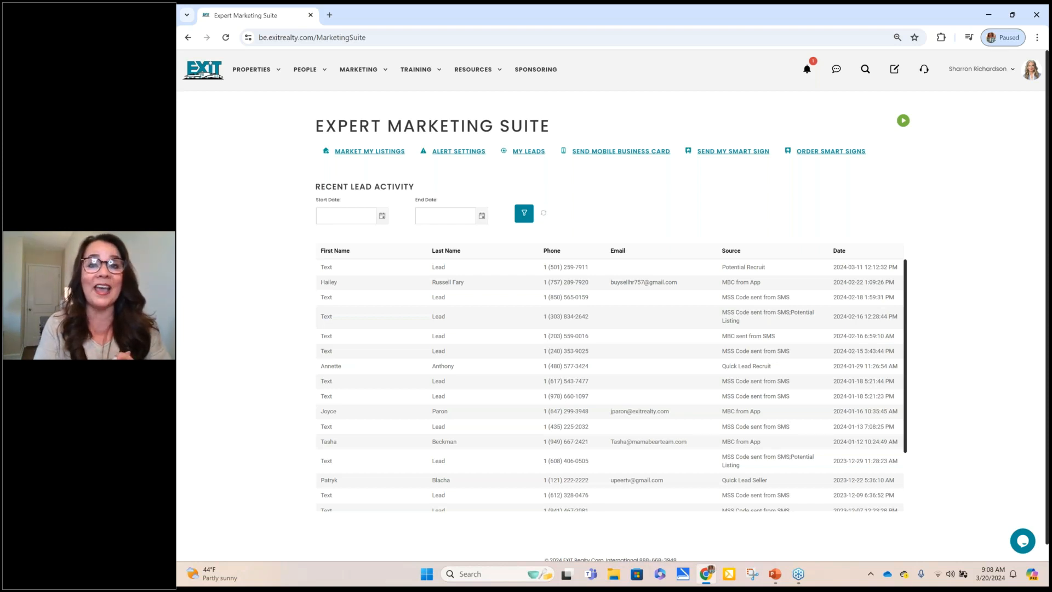
Step: Check the email and text alert settings, then return to the Expert Marketing Suite page
click(452, 157)
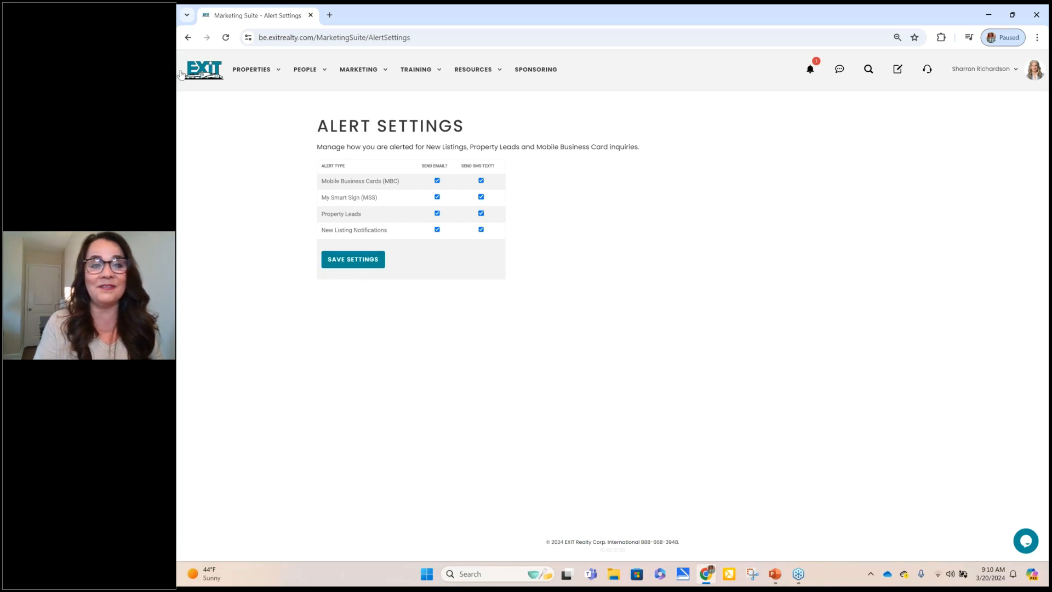
click(187, 37)
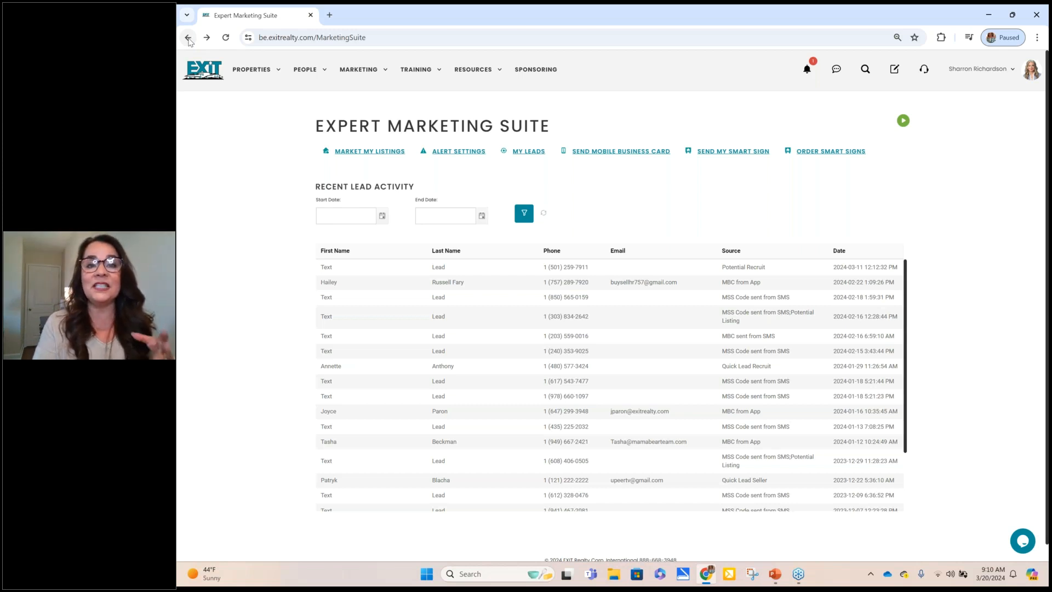
Step: Go to the smart sign ordering site from the Expert Marketing Suite
click(823, 159)
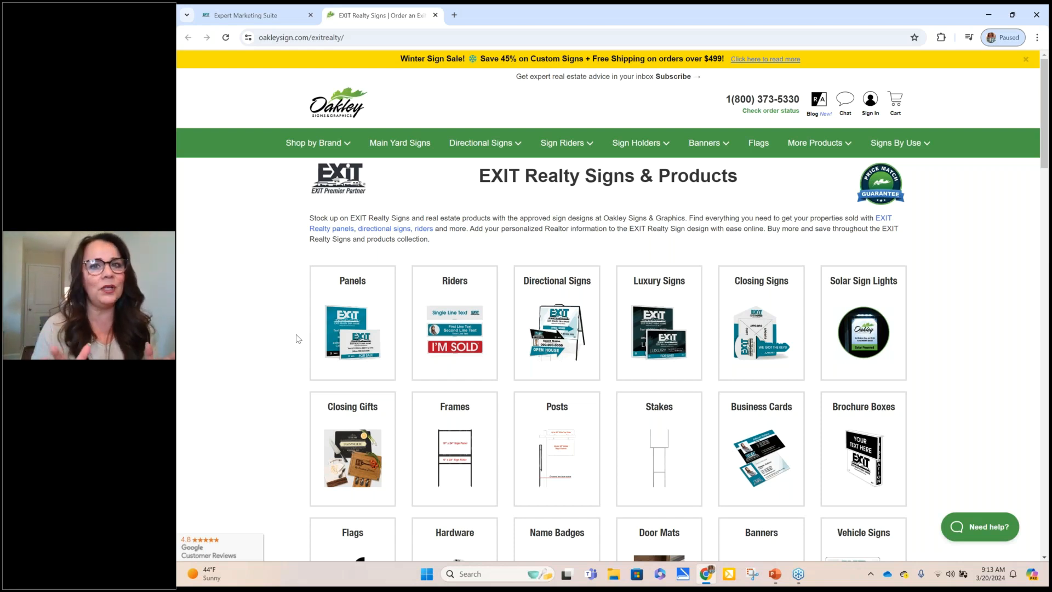
Step: Close the Oakley Signs tab to get back to the Expert Marketing Suite page
click(436, 15)
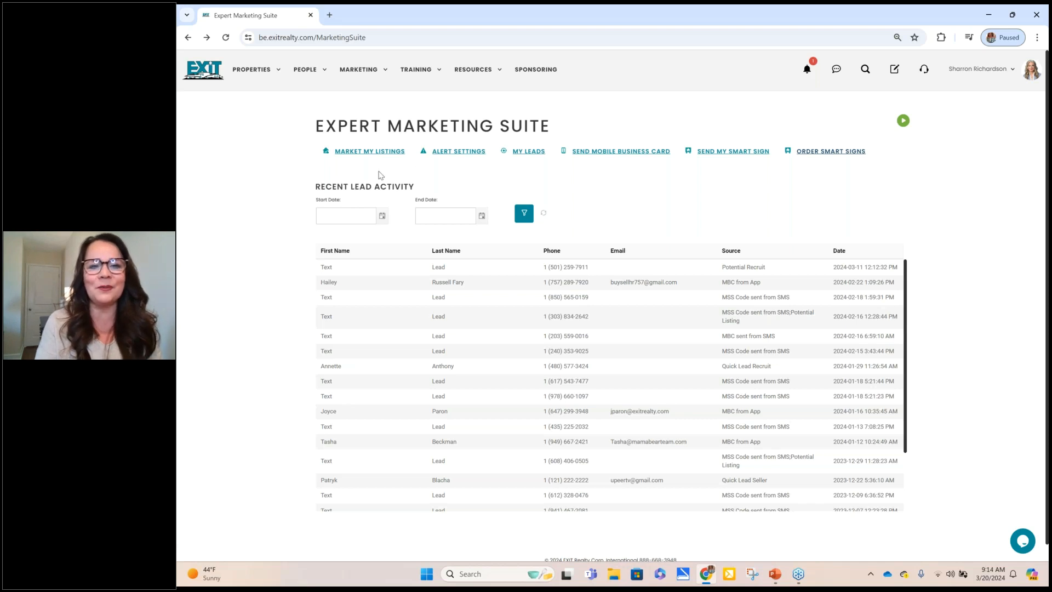
triple_click(352, 188)
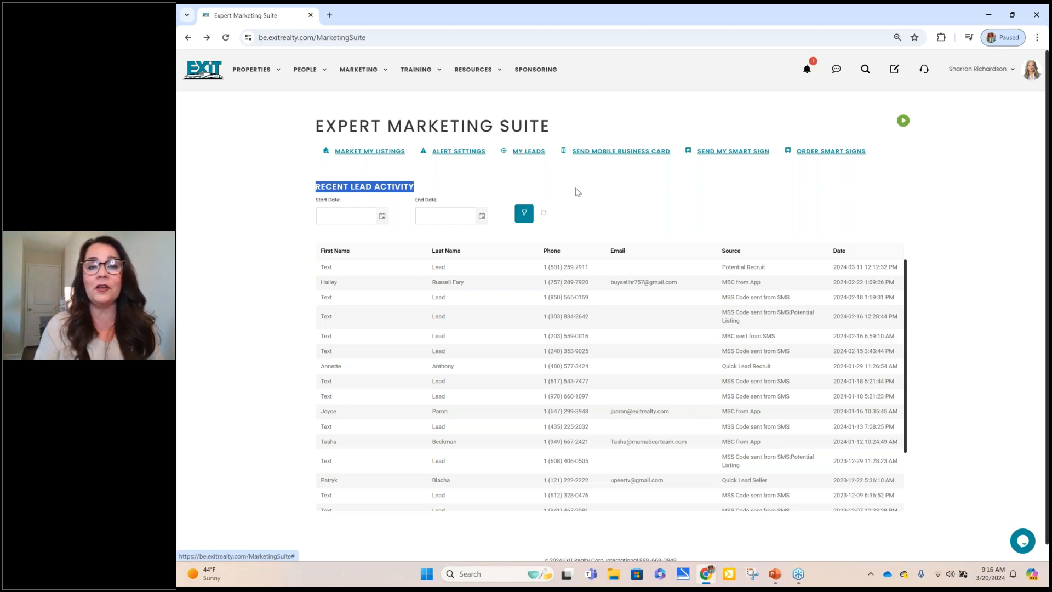
click(460, 174)
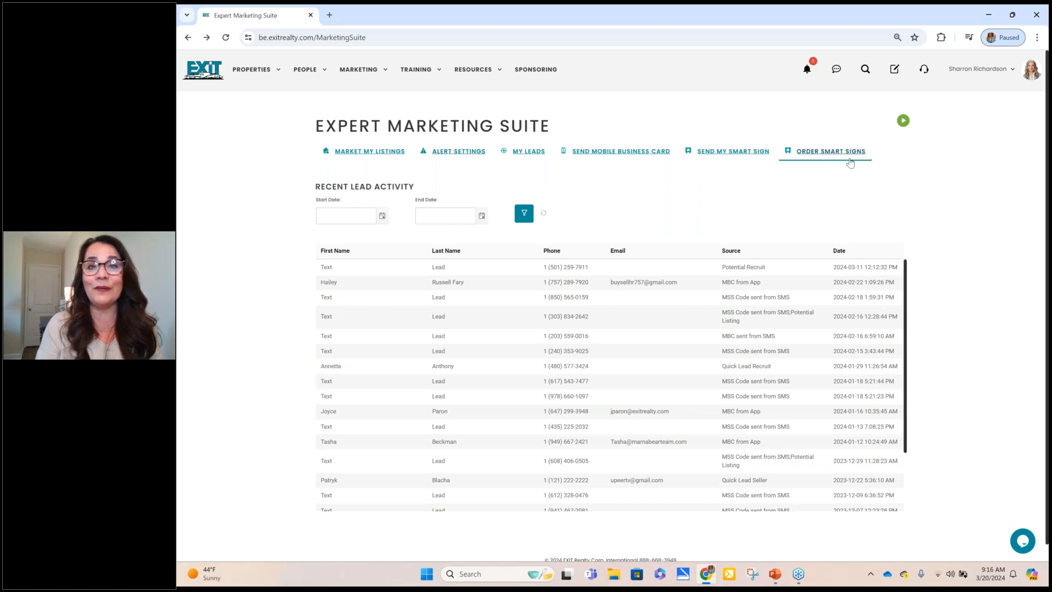
triple_click(379, 186)
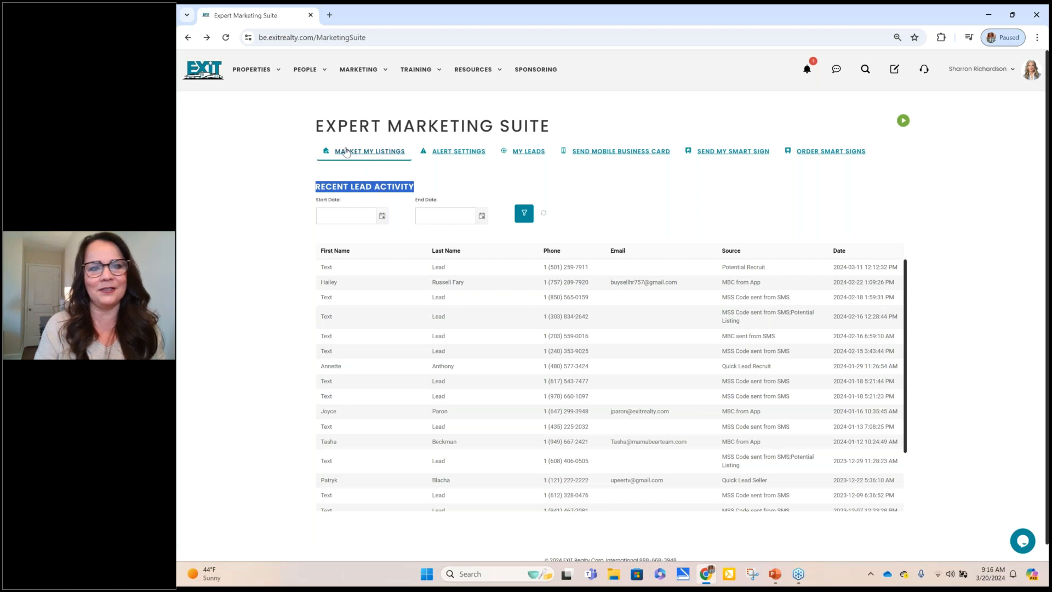
click(365, 153)
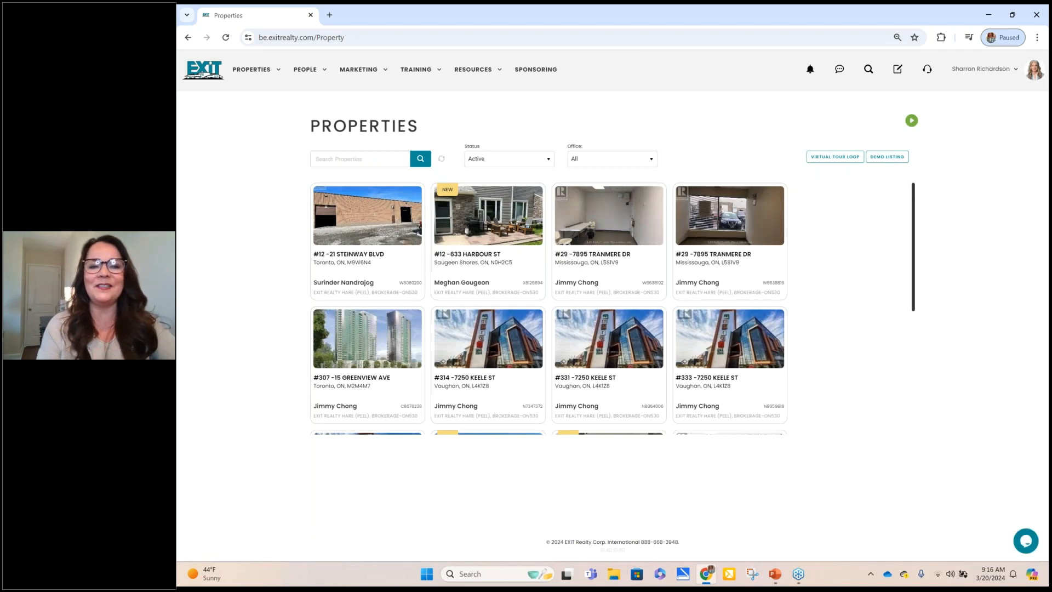
drag(913, 240, 751, 386)
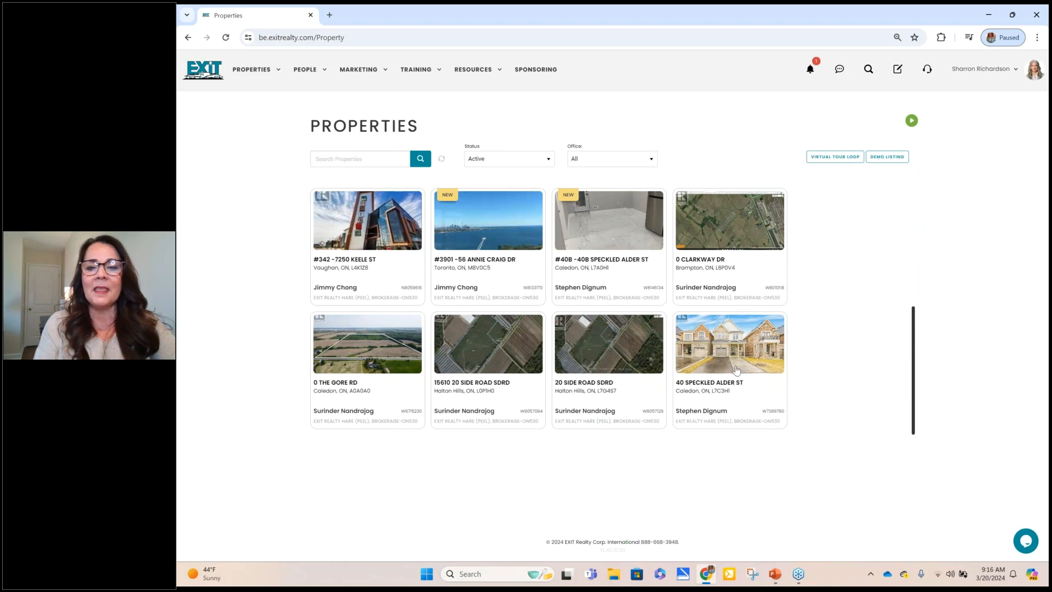
click(733, 369)
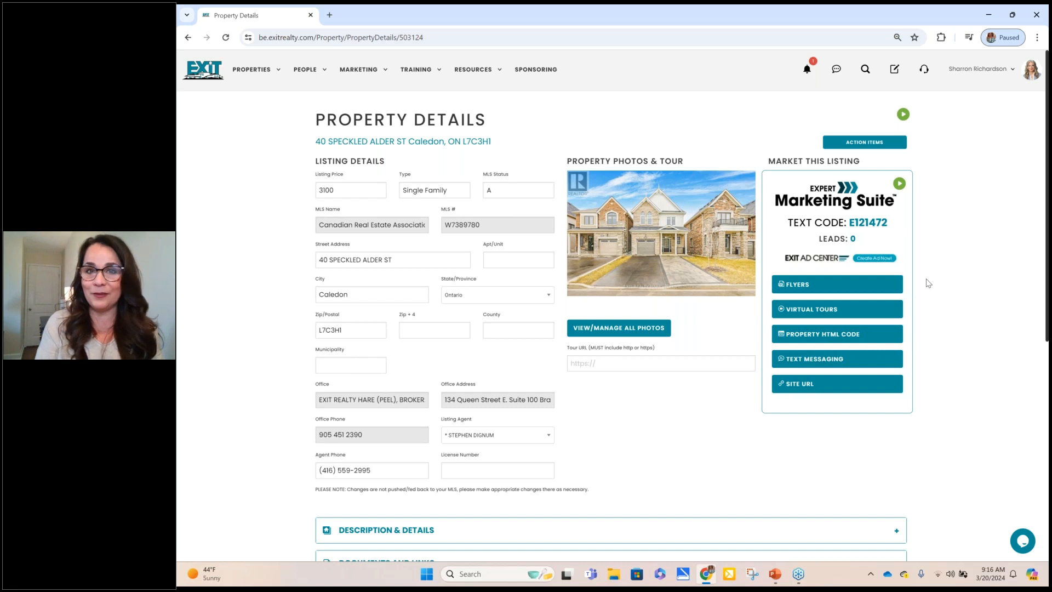
triple_click(871, 221)
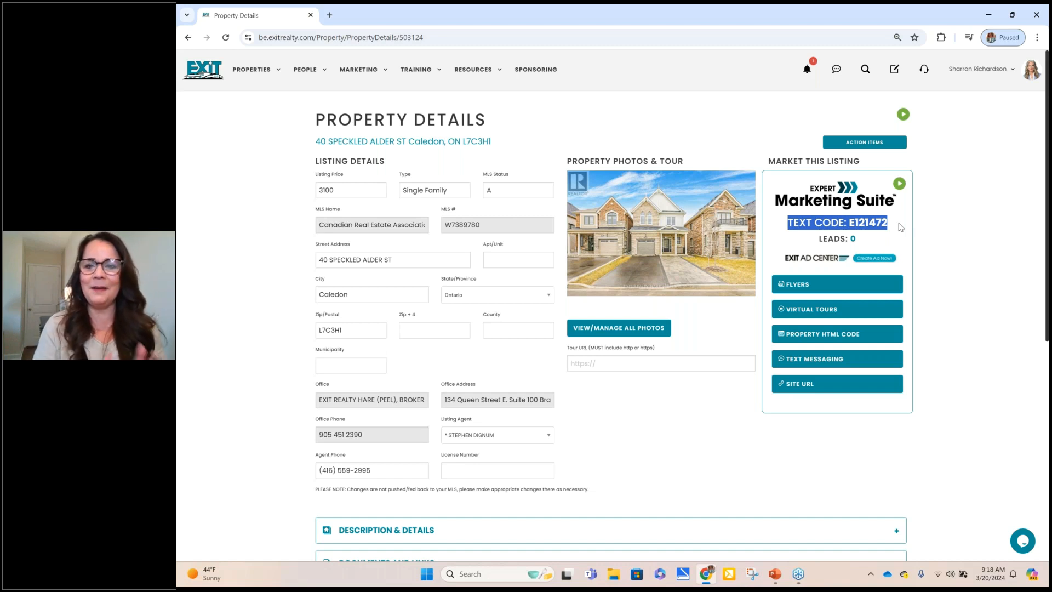
click(900, 227)
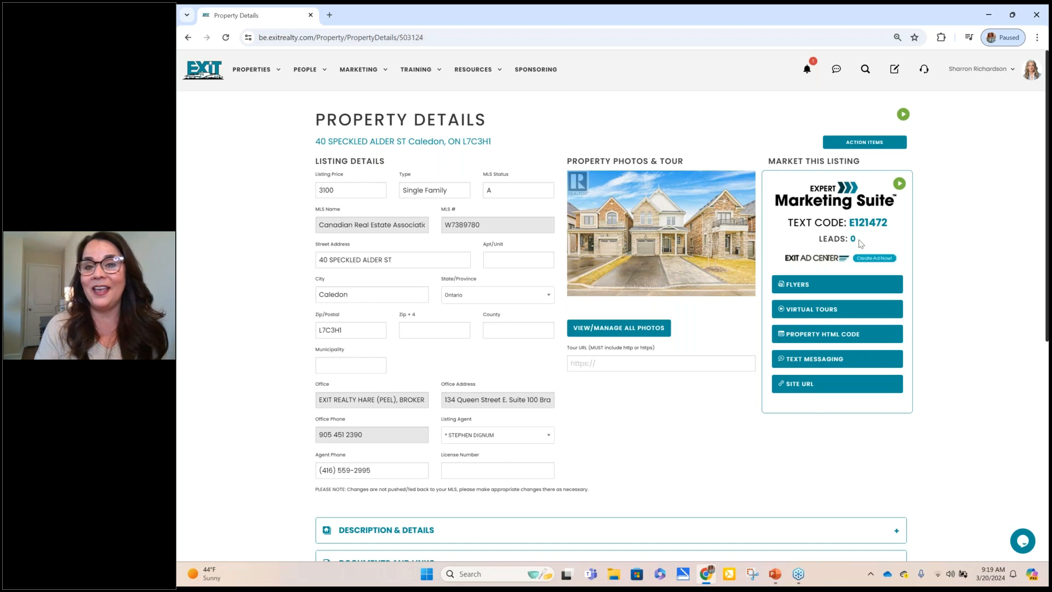
drag(859, 243, 810, 237)
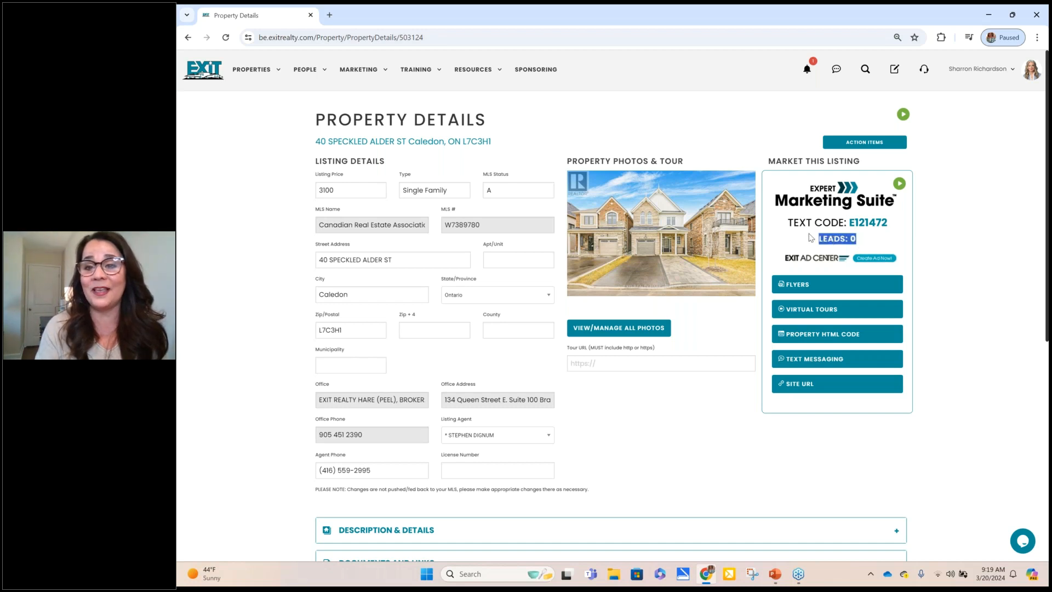
click(811, 237)
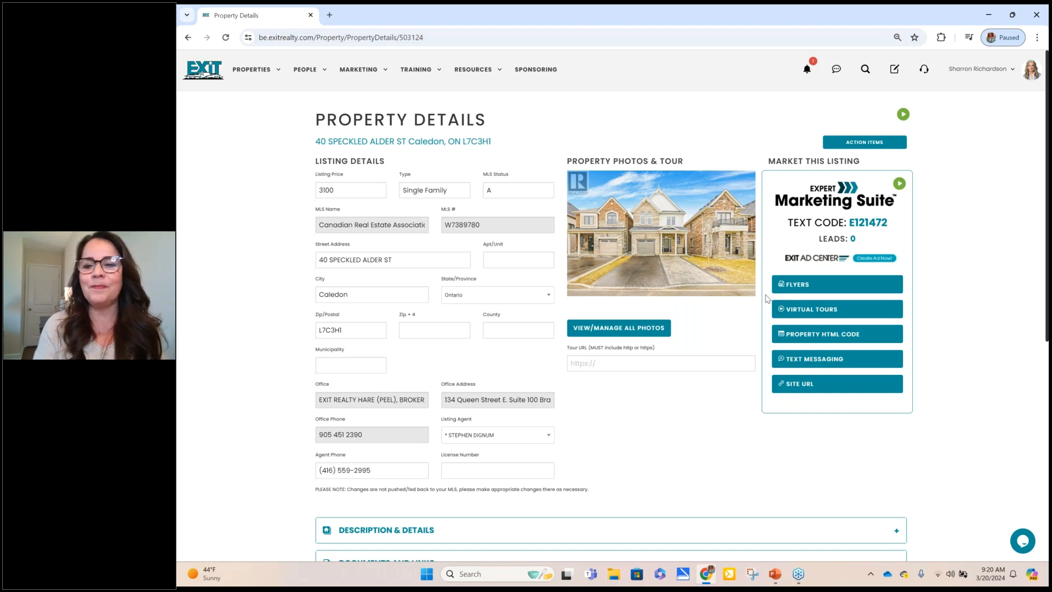
Step: Download the Portrait flyer as W7389780_26402053_portrait.pdf and view it
click(830, 287)
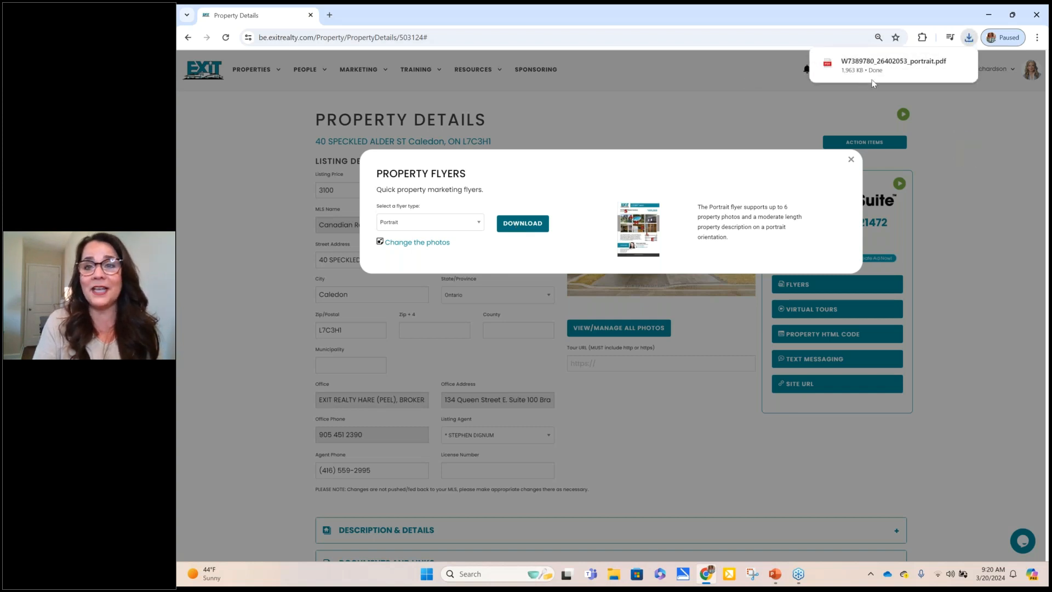
click(888, 74)
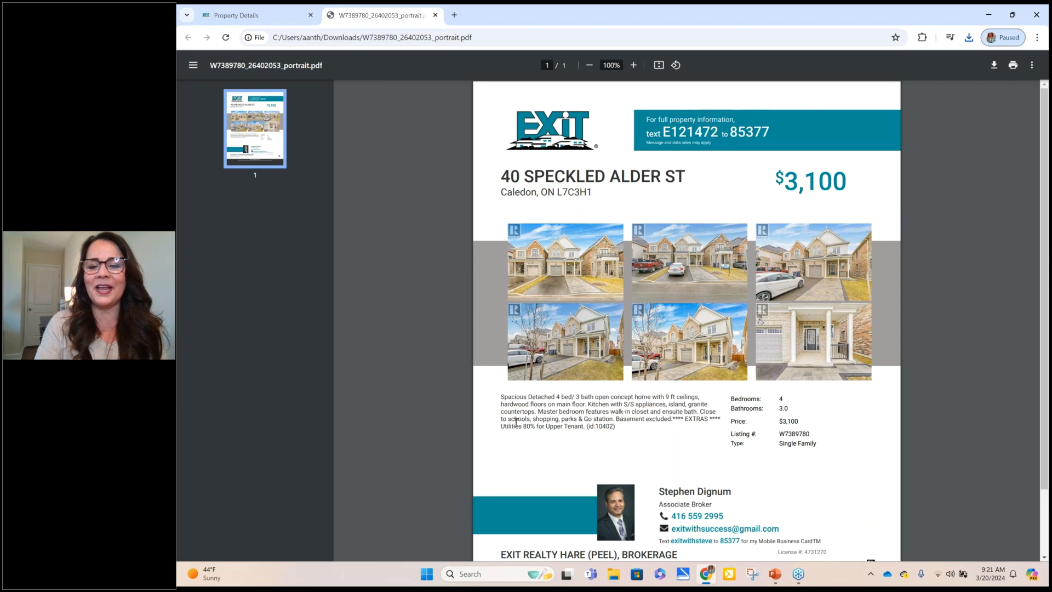
scroll(515, 445, down, 1)
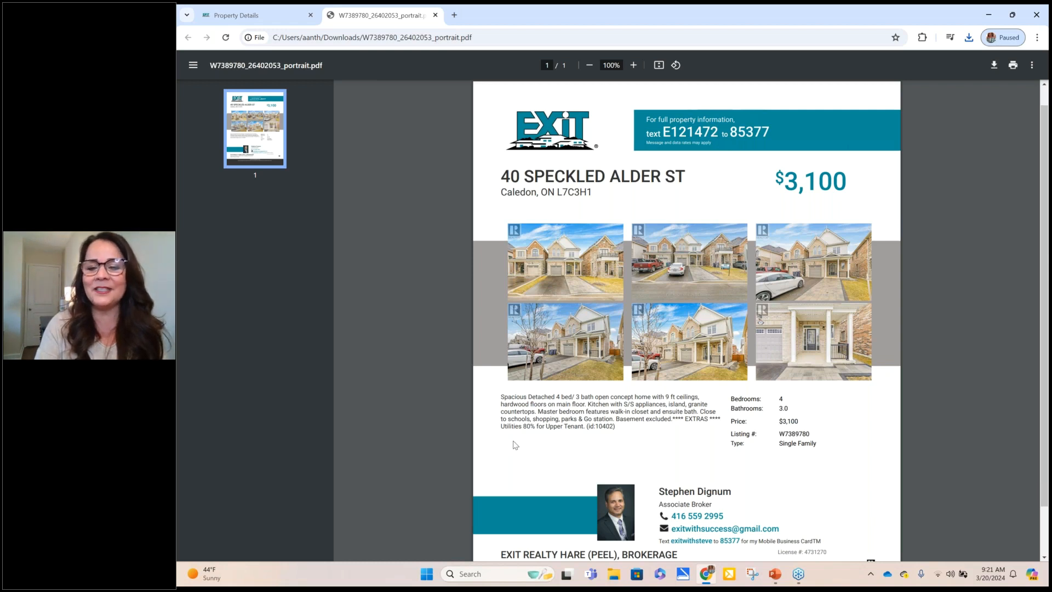
scroll(515, 446, down, 3)
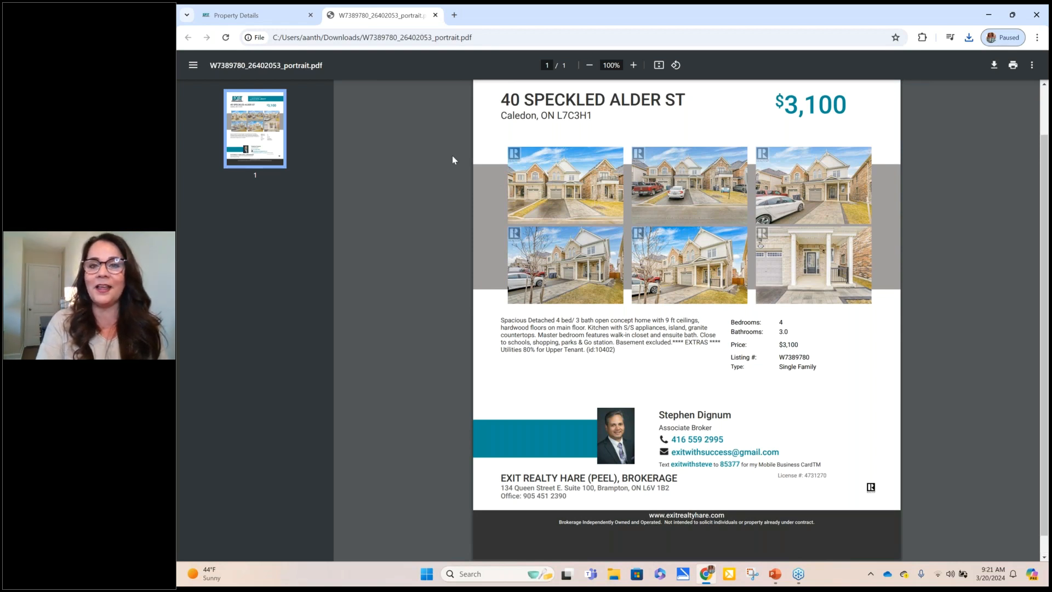
scroll(452, 157, up, 2)
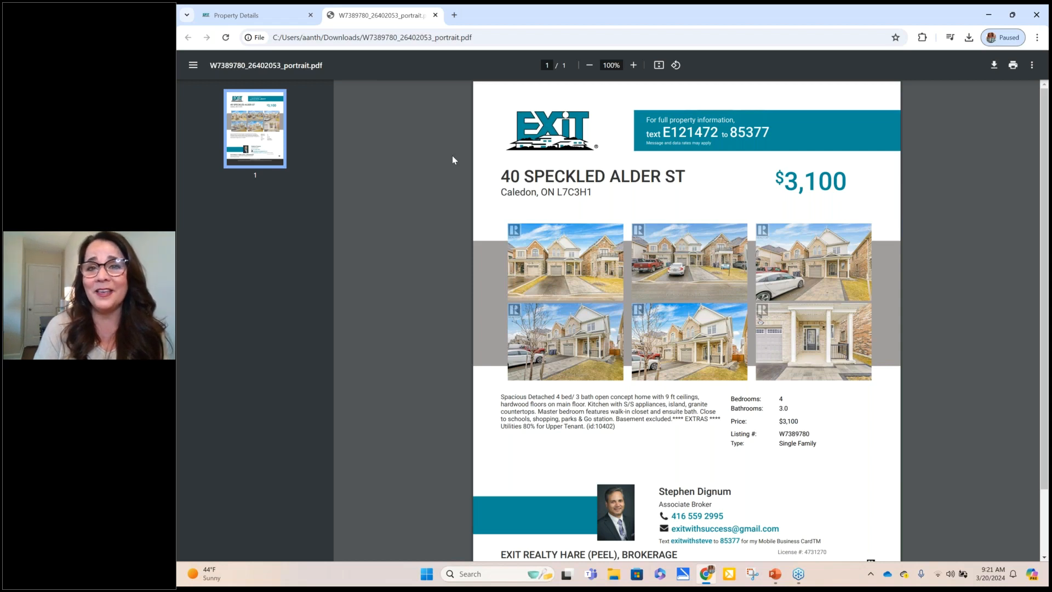
click(439, 17)
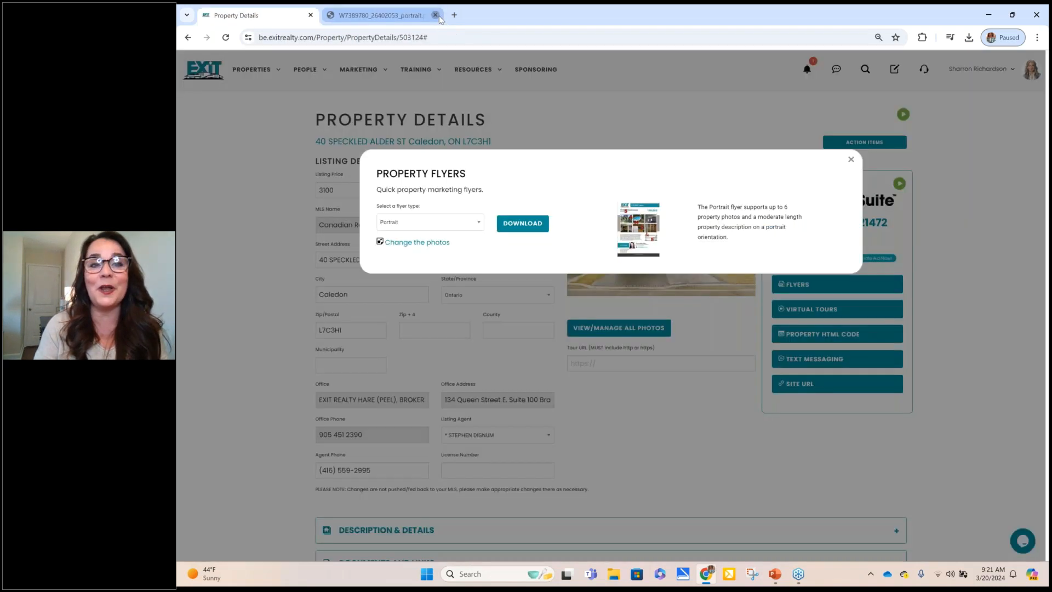
Step: Close the Property Flyers dialog to return to the Caledon listing's Property Details
click(851, 158)
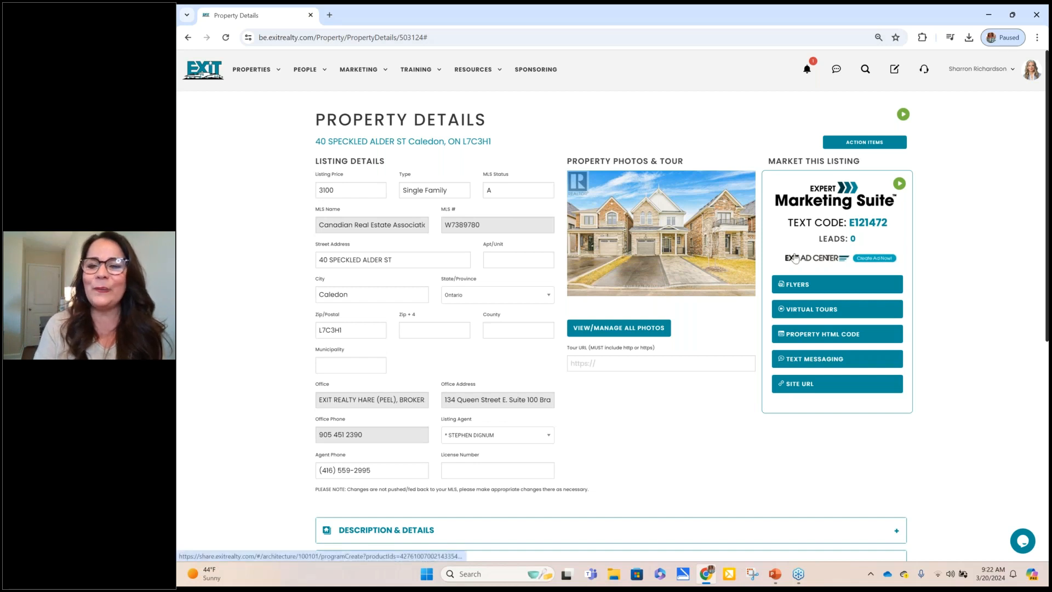
Step: Launch the listing's EXIT Branded virtual tour in a new tab
click(887, 312)
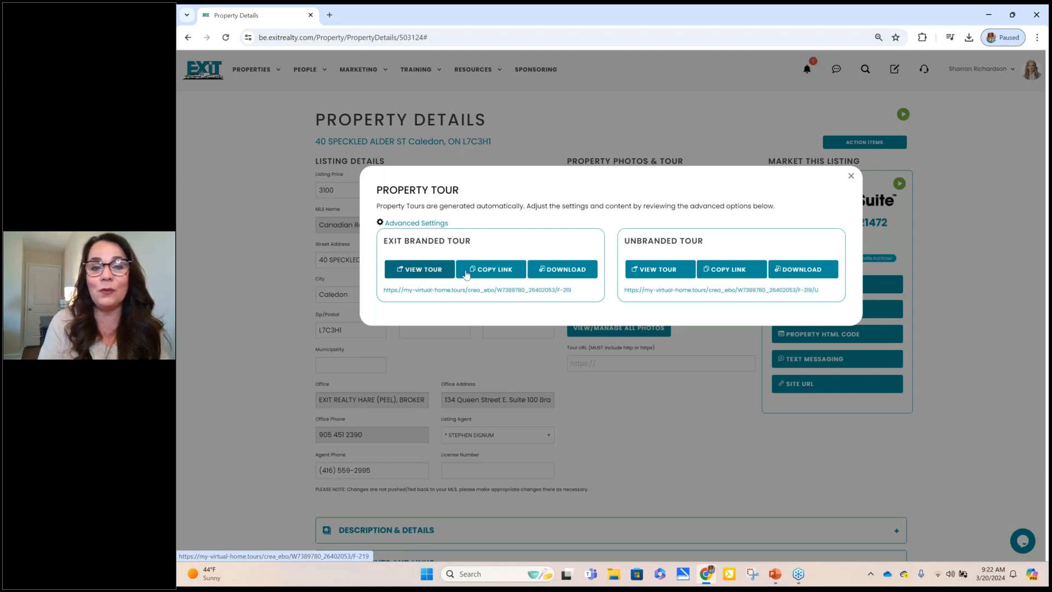
click(424, 269)
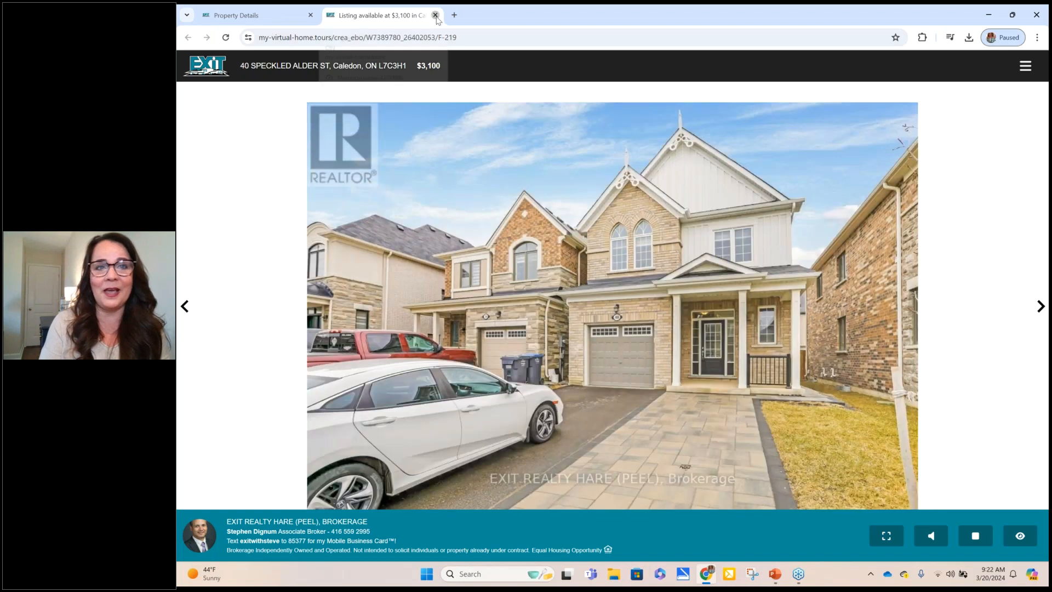
Step: Close the virtual tour tab and Property Tour dialog, then bring up the Embeddable HTML Flyer Code
click(436, 16)
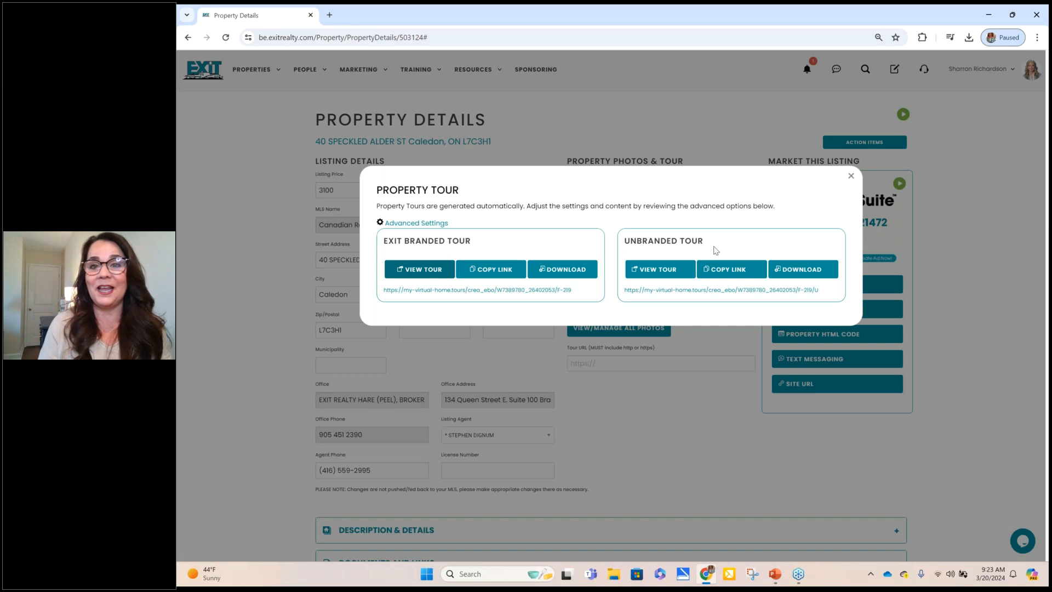
click(851, 177)
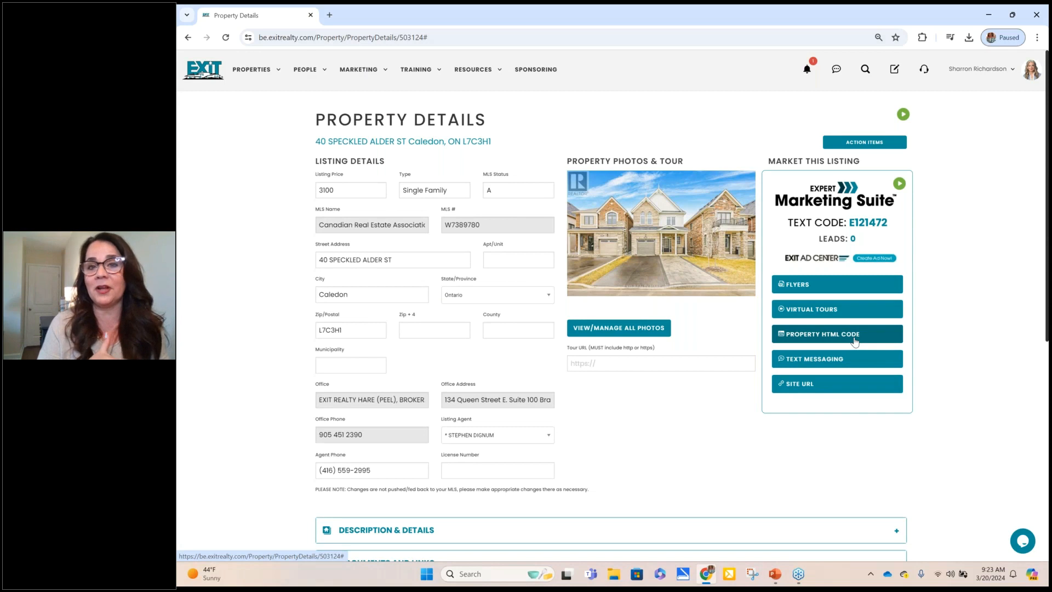
click(855, 341)
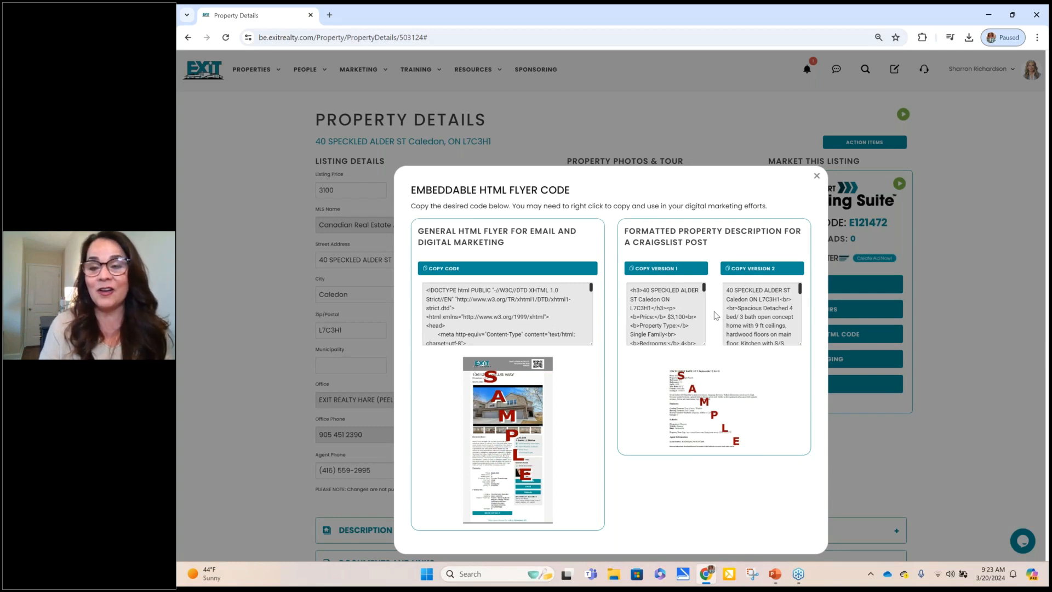
Step: Dismiss the HTML flyer code dialog and highlight the listing's text code E121472
click(817, 177)
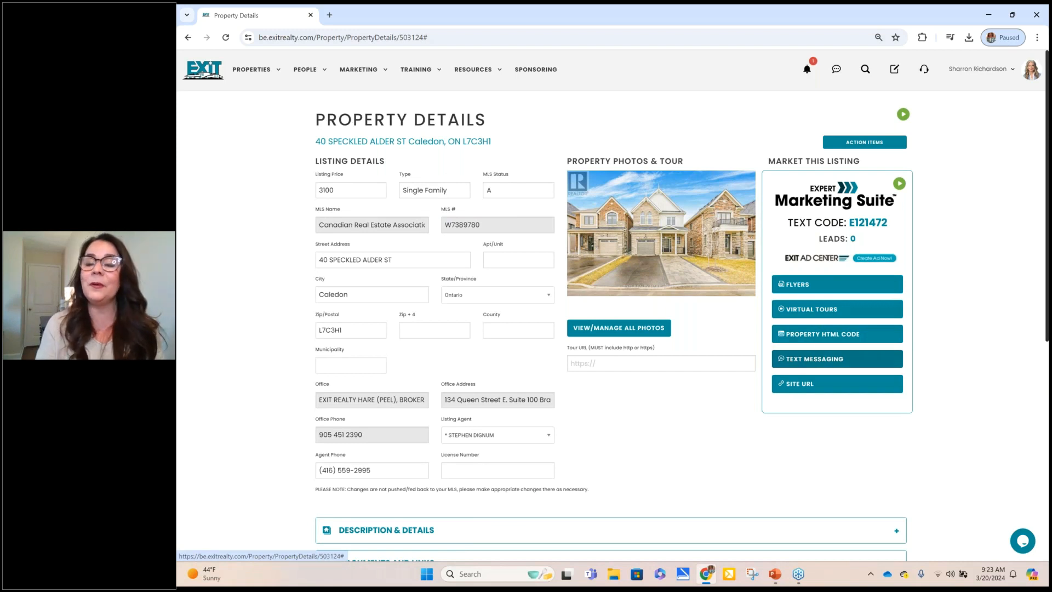
triple_click(834, 224)
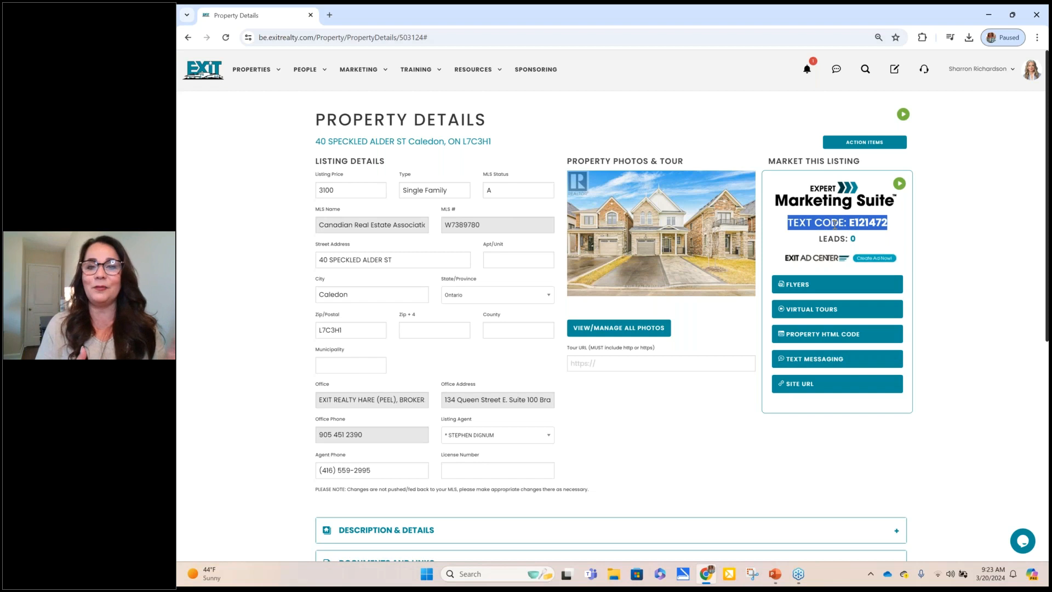
Step: Fill the SMS custom reply with the saved autofill message and include the listing's View link
click(833, 362)
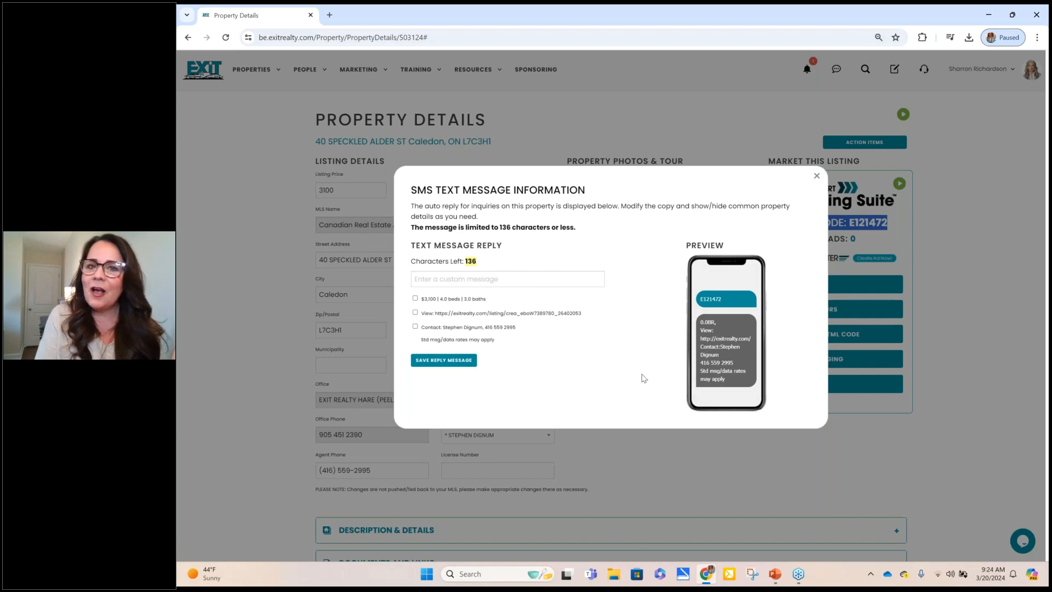
click(521, 282)
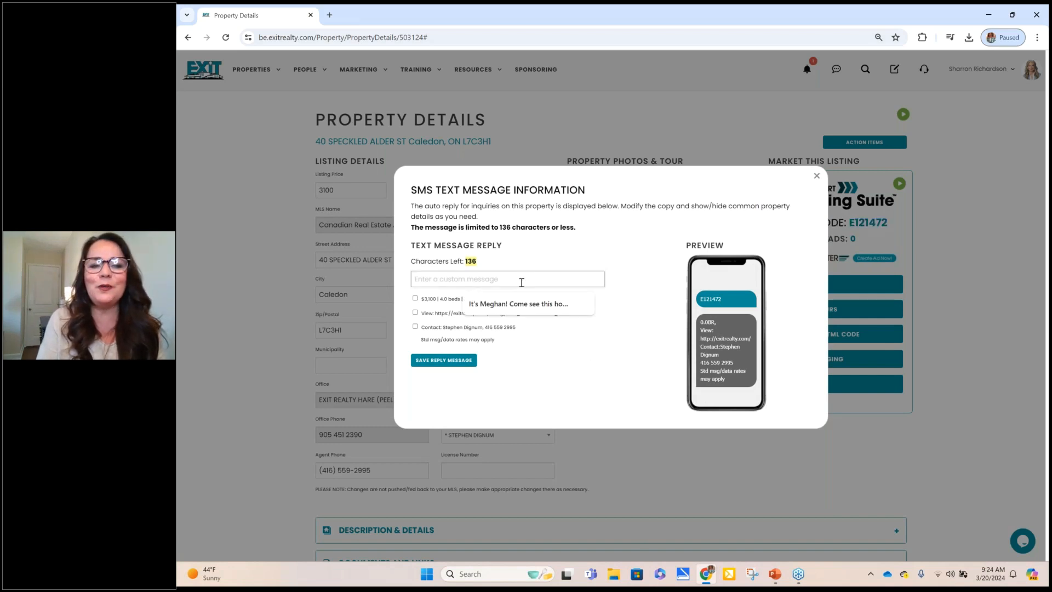
click(523, 310)
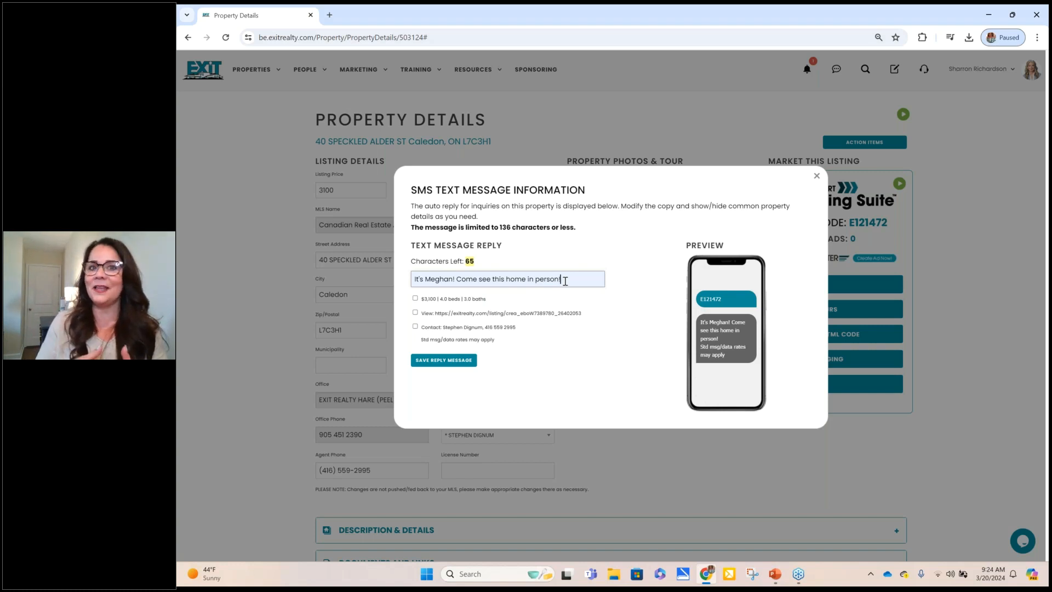
click(414, 313)
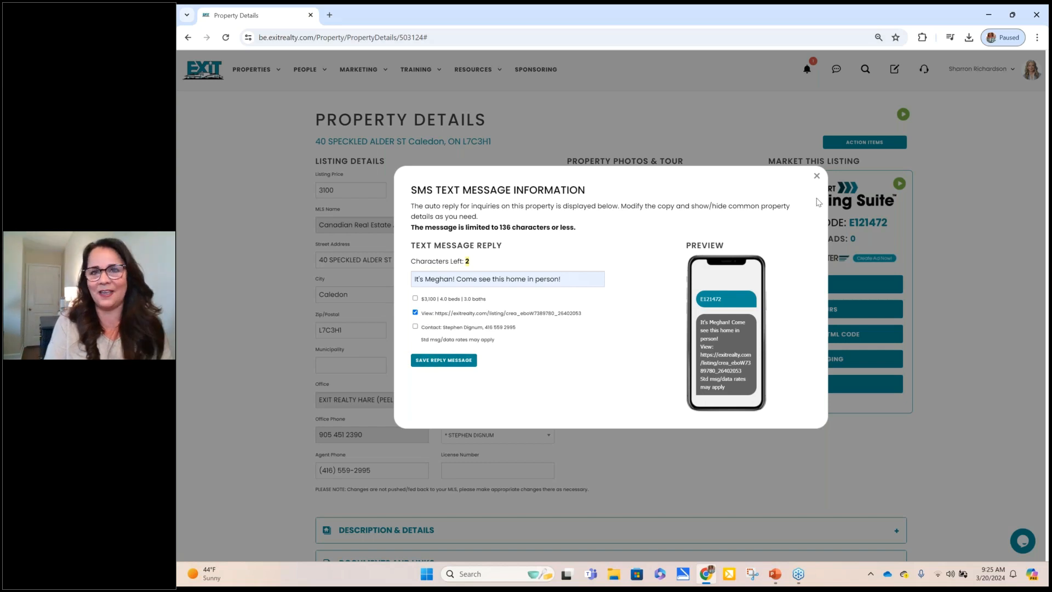
Step: Close the SMS settings and launch the Featured Gallery from the Single Property Website Pages
click(815, 176)
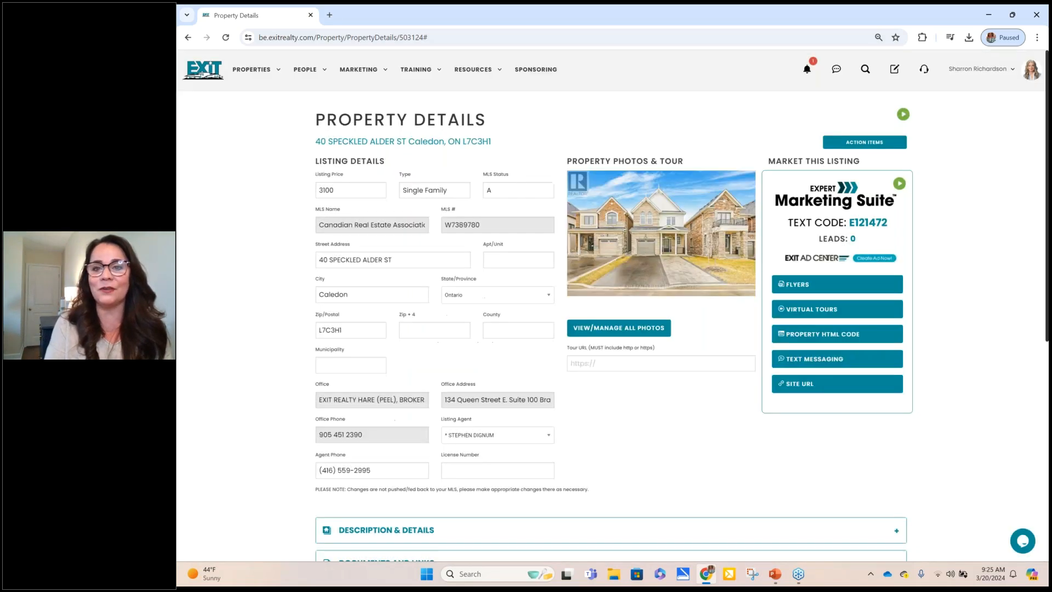
click(801, 386)
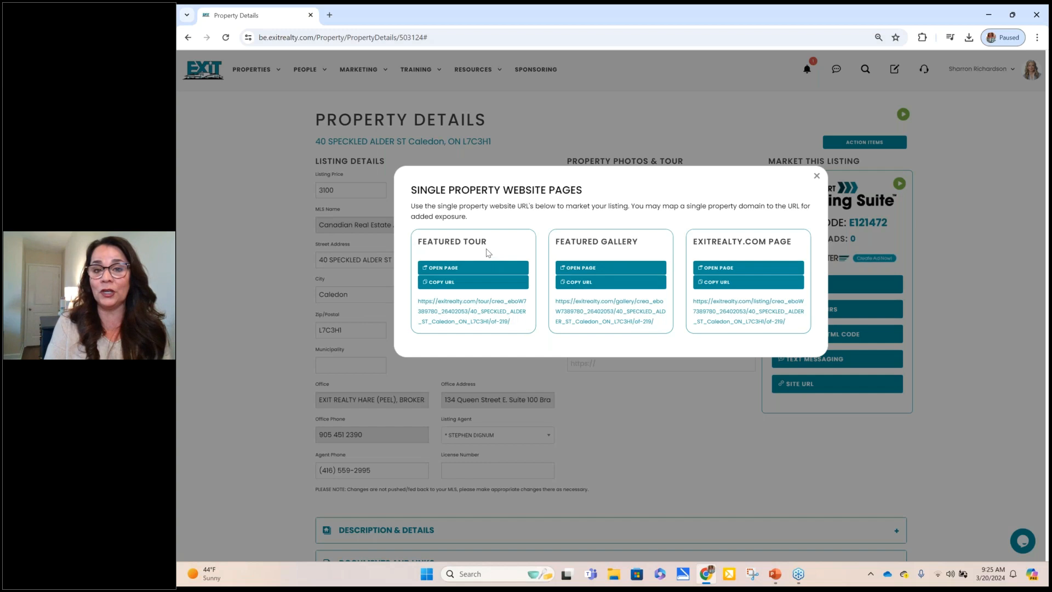
click(587, 270)
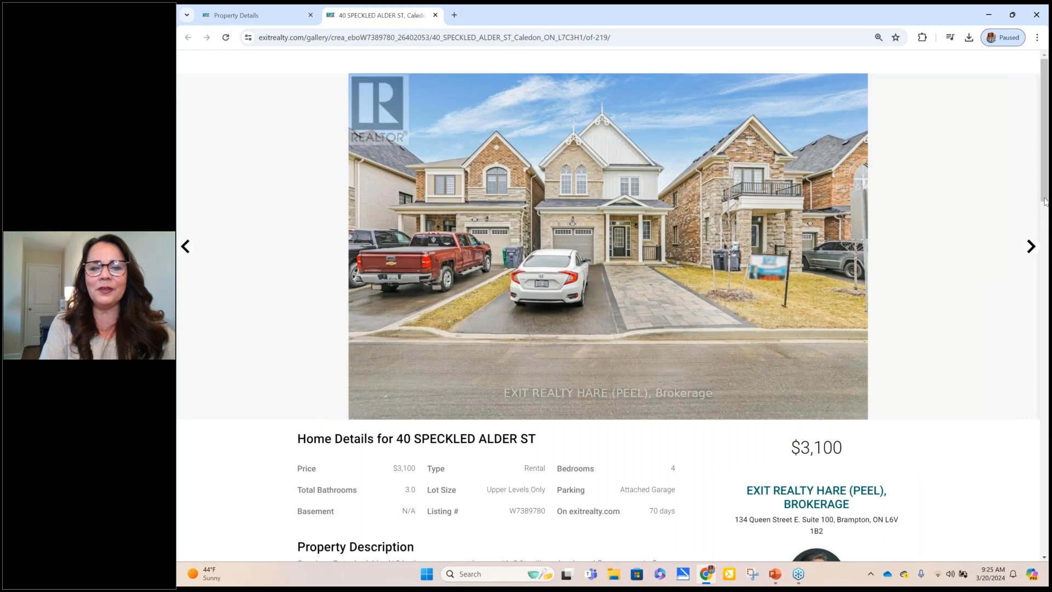
scroll(1044, 201, down, 3)
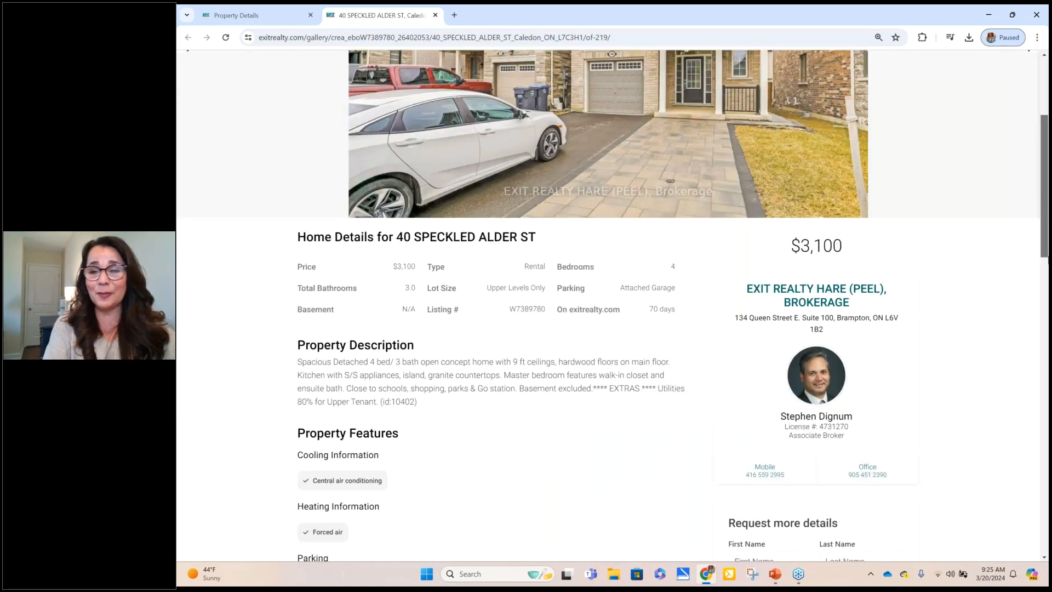
scroll(1045, 322, down, 5)
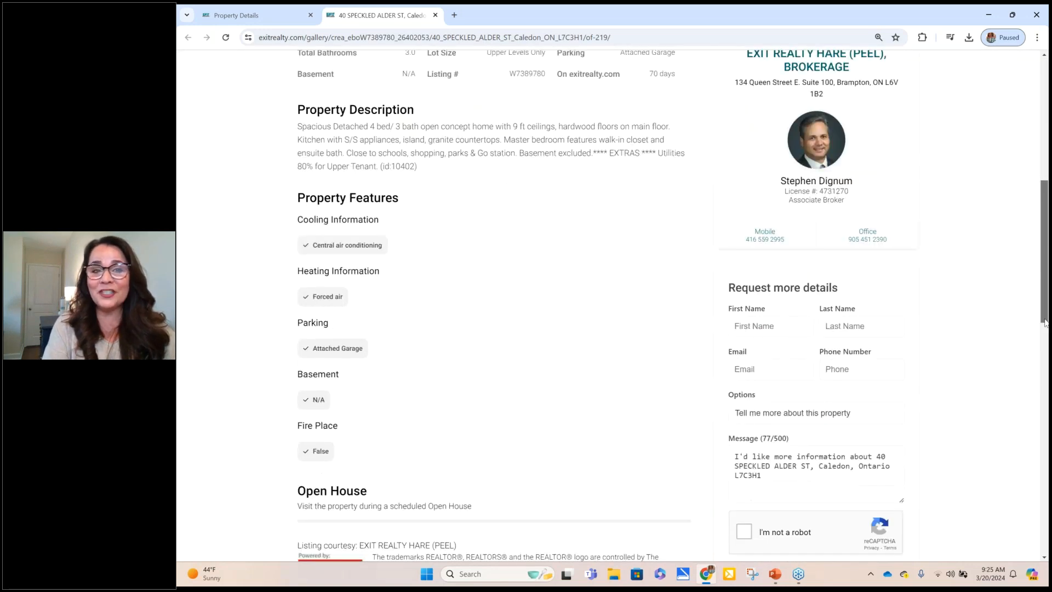
scroll(1045, 323, down, 5)
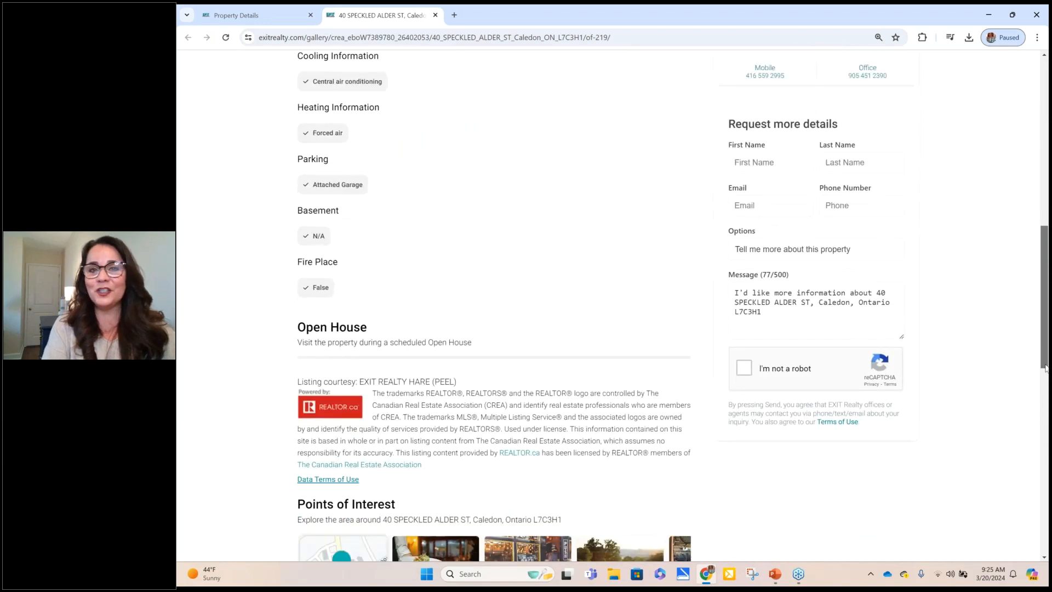
drag(1044, 400, 1044, 556)
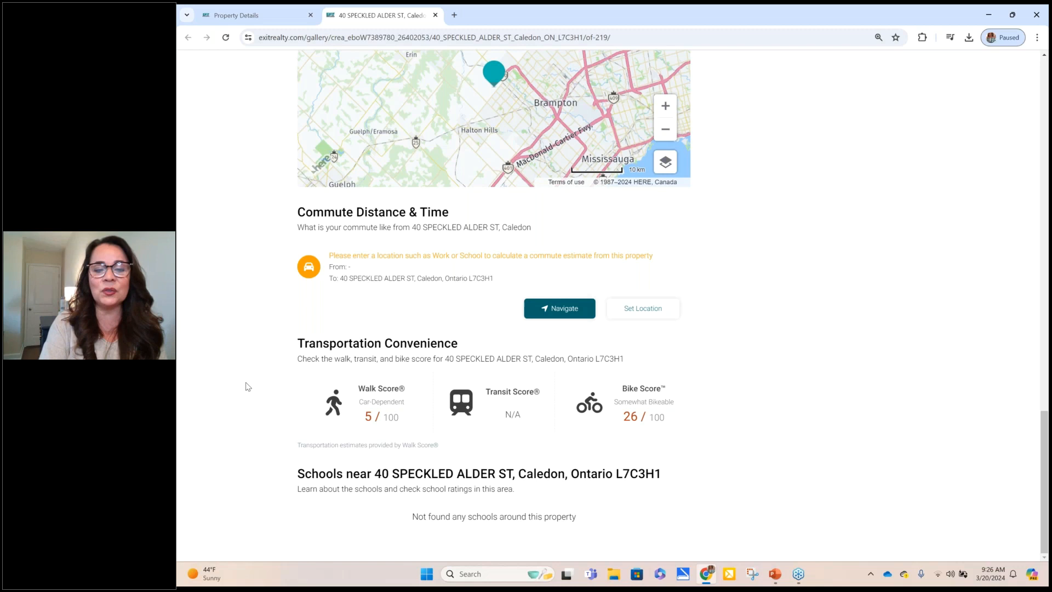
scroll(247, 386, up, 1)
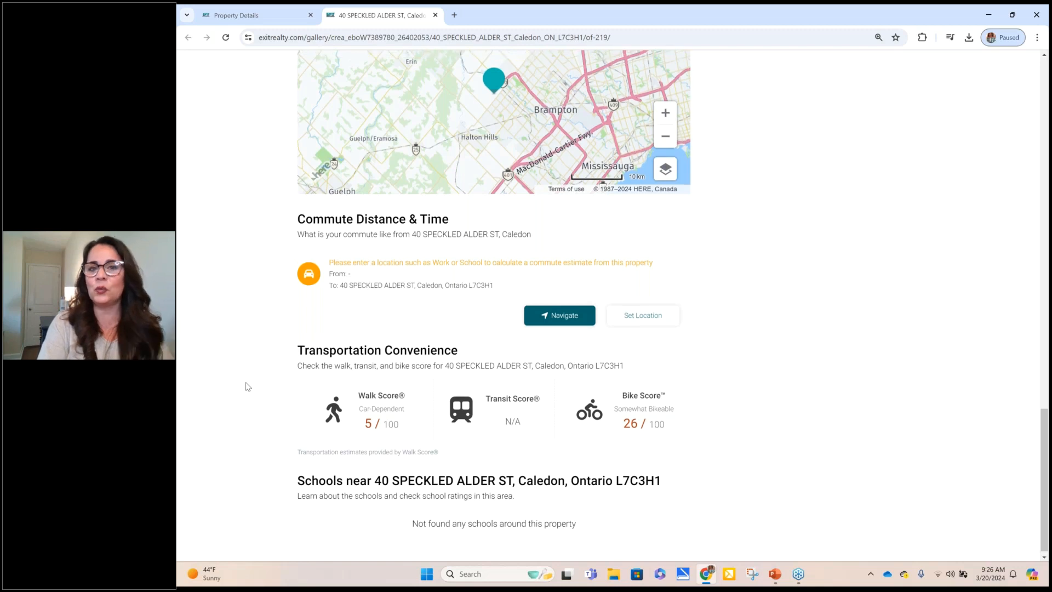
scroll(247, 387, up, 1)
scroll(248, 386, up, 10)
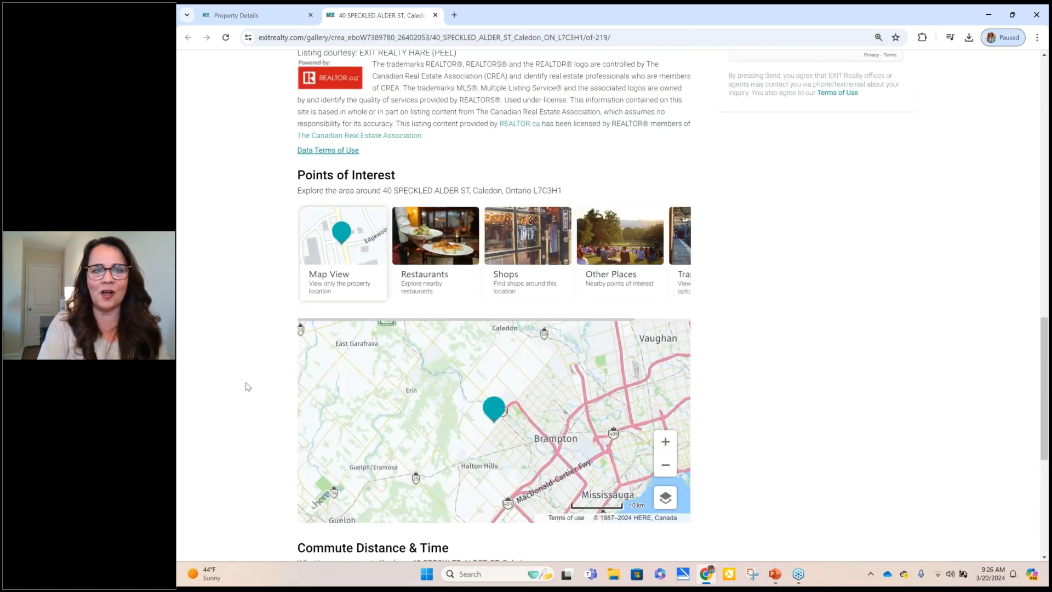
scroll(248, 386, up, 1)
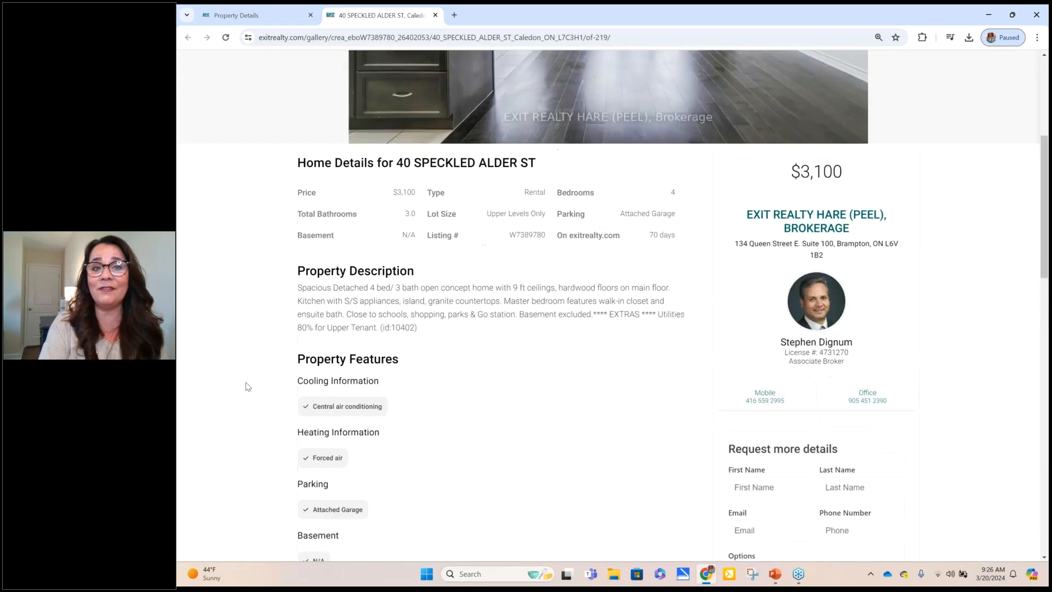
scroll(247, 387, up, 3)
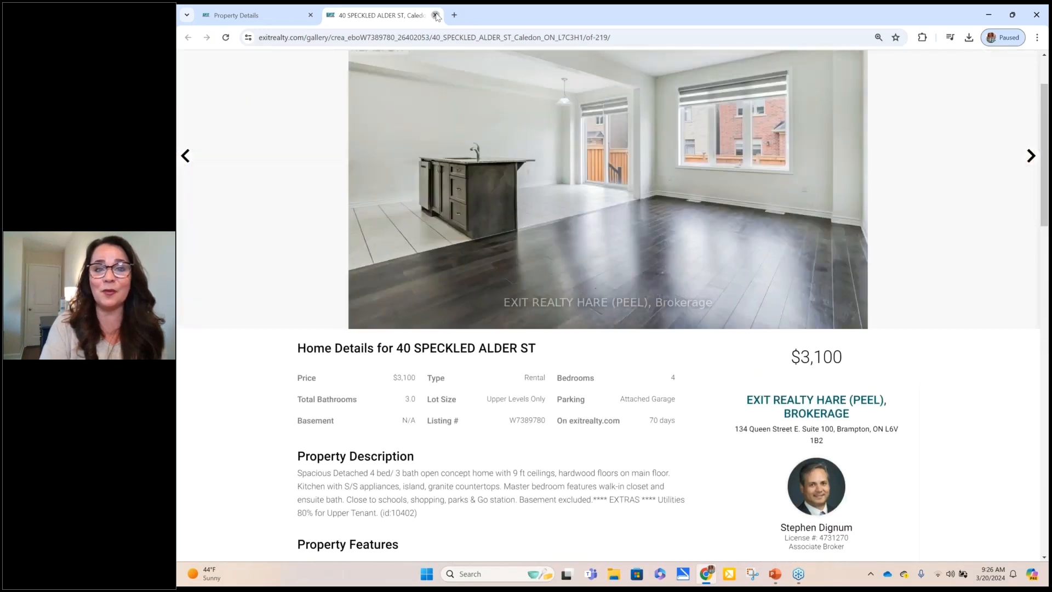
click(435, 15)
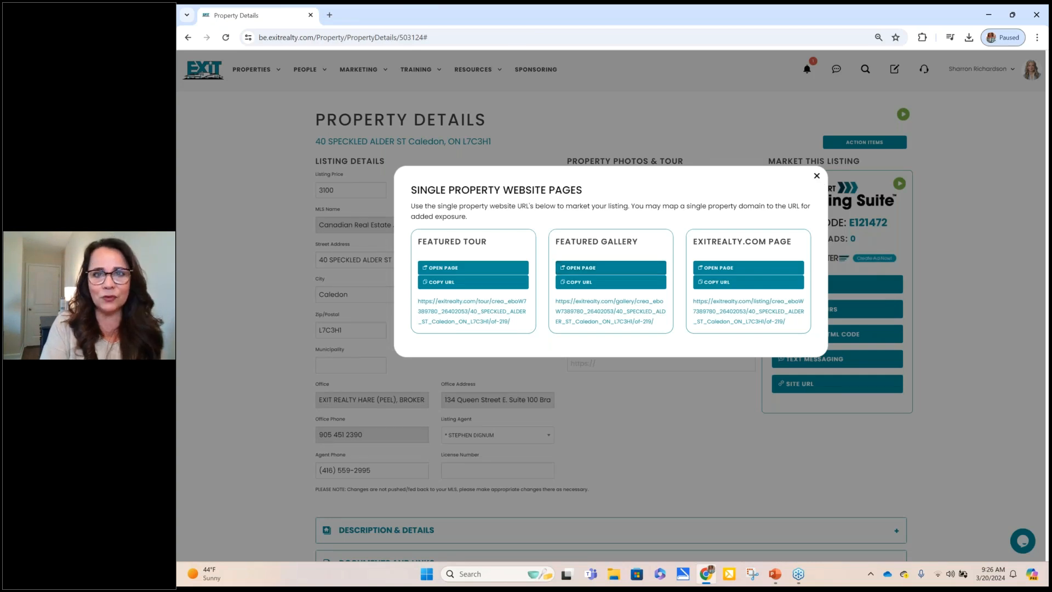
Step: Go back to the Expert Marketing Suite's recent lead activity, then follow Market My Listings to Properties
click(753, 143)
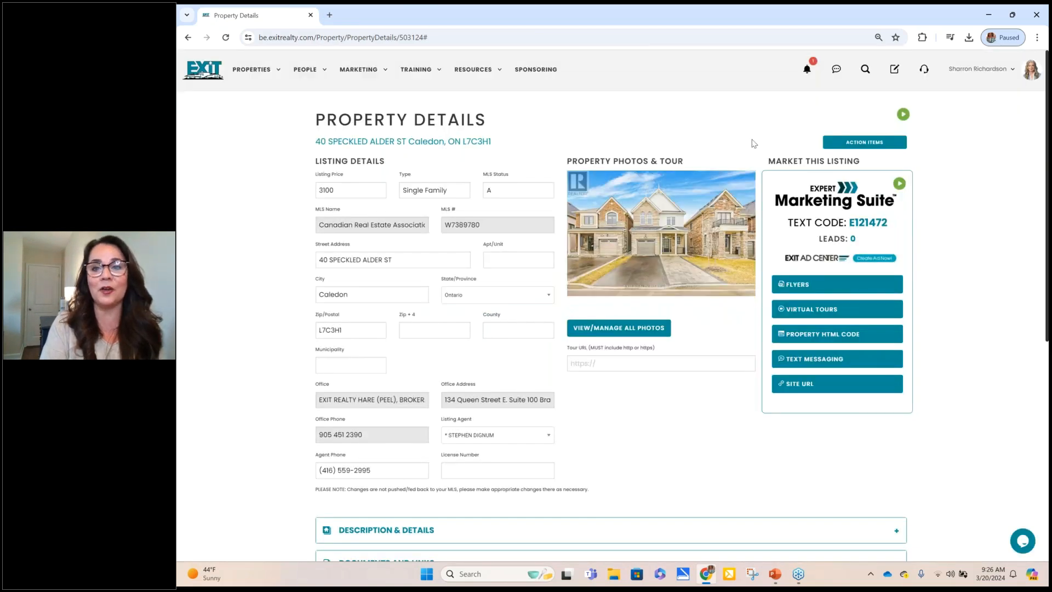
mouse_move(268, 74)
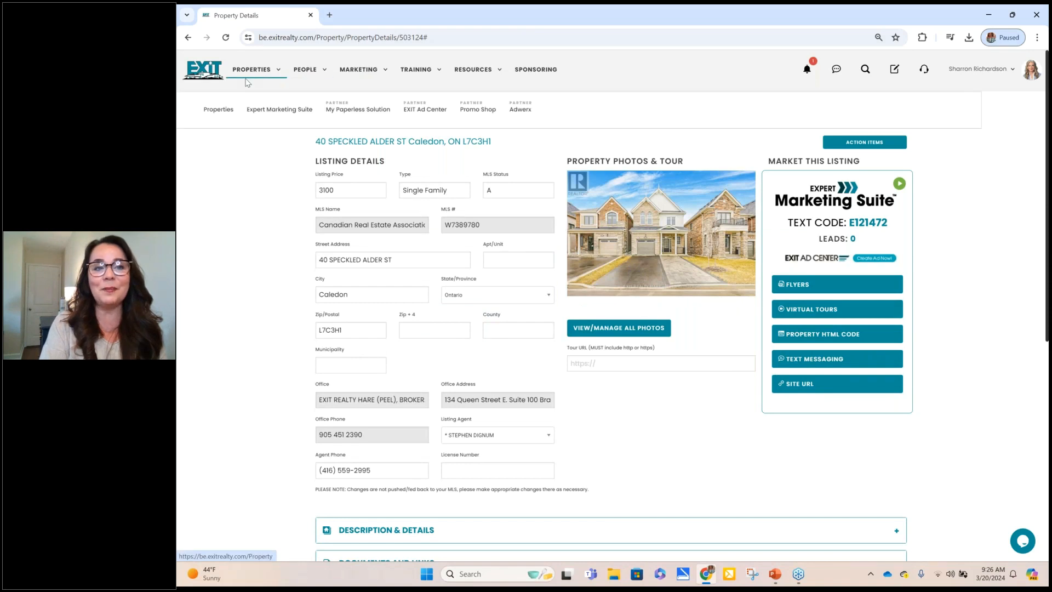
click(190, 43)
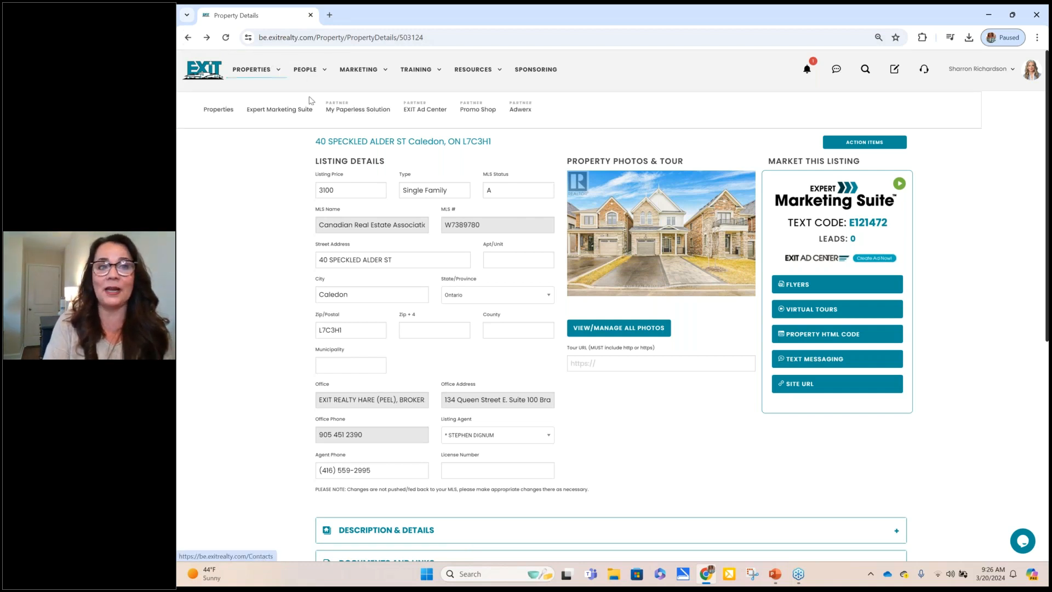
click(286, 109)
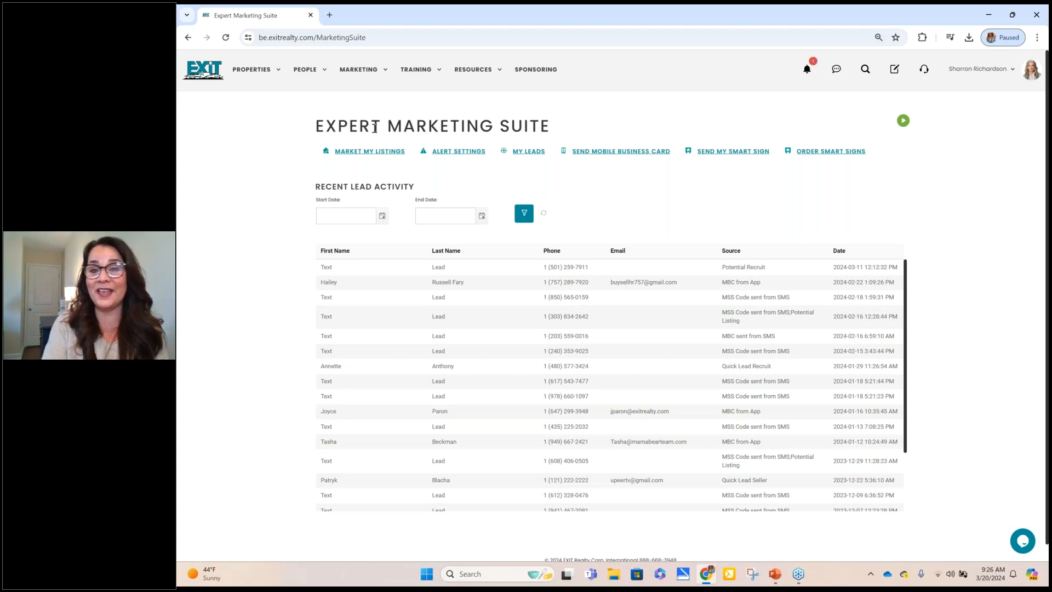
click(359, 153)
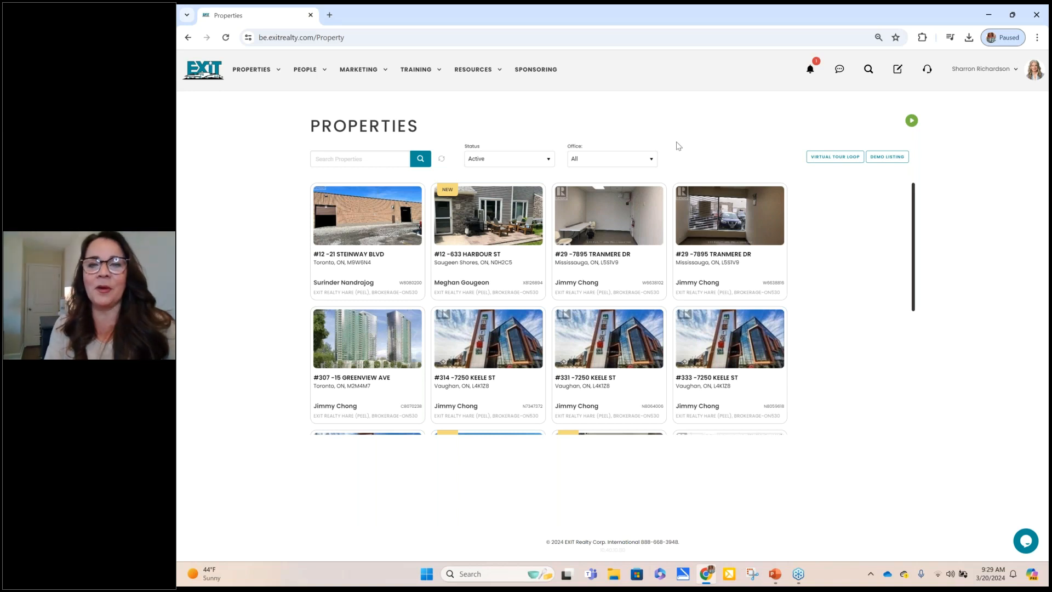
Step: Open the DEMO LISTING from the Properties grid in a new tab
click(888, 157)
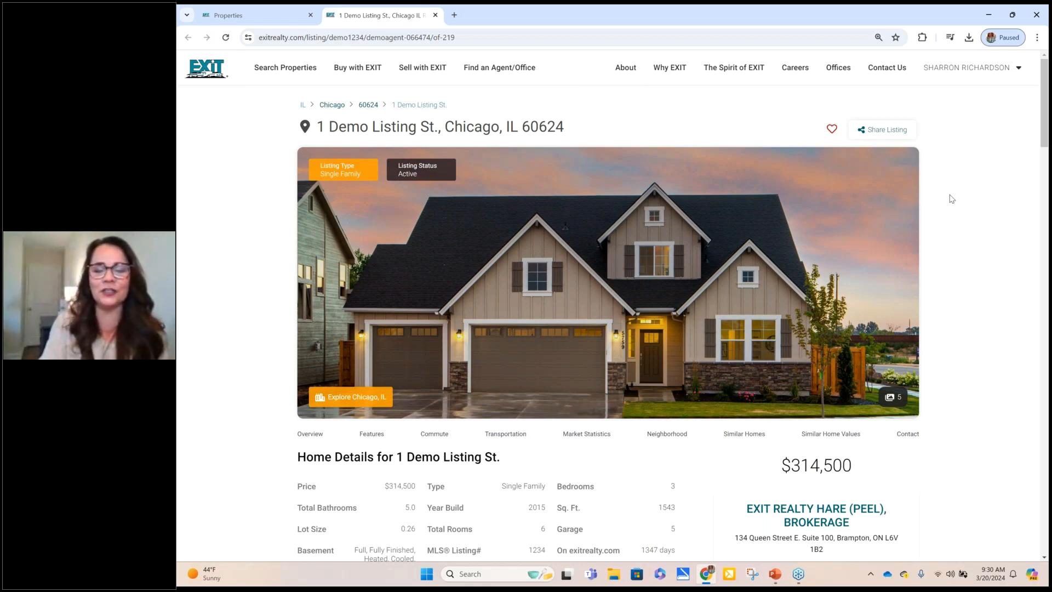
Step: Scroll the 1 Demo Listing St page through details, schools, map and neighborhood, then close the tab
scroll(952, 198, down, 1)
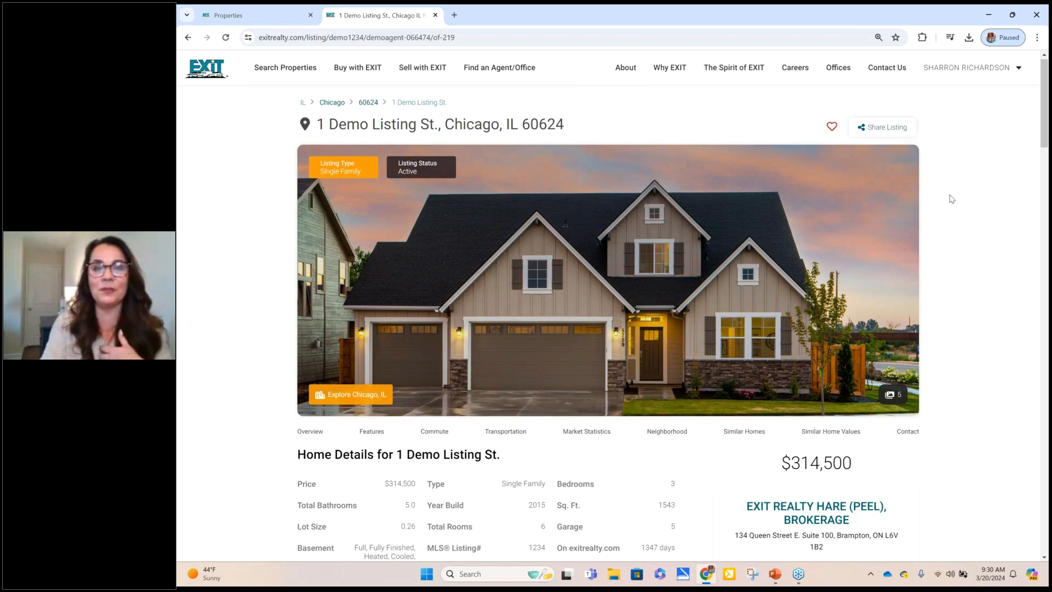
scroll(952, 199, down, 10)
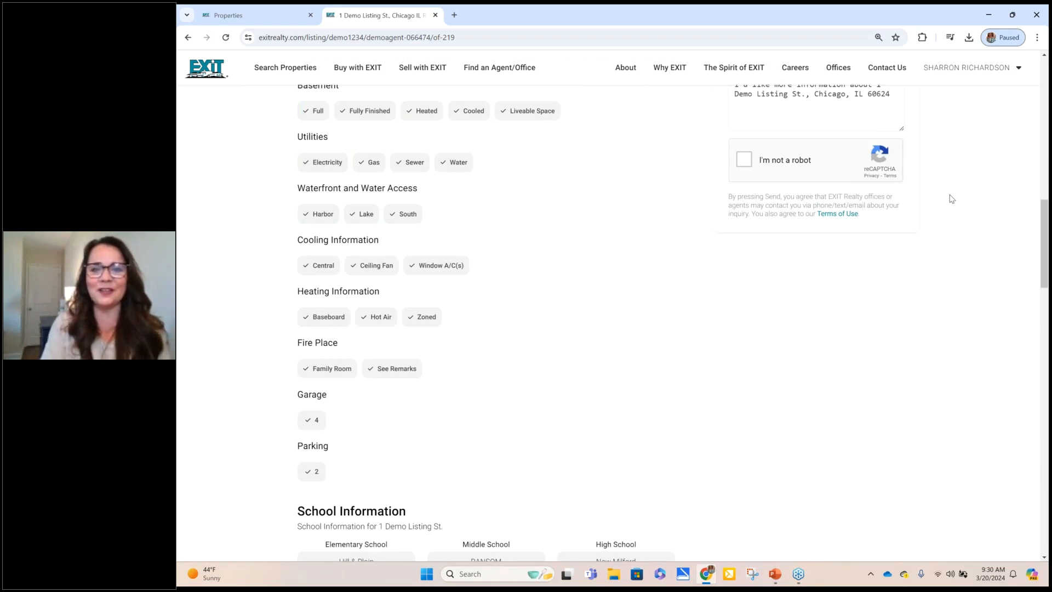
scroll(951, 199, down, 5)
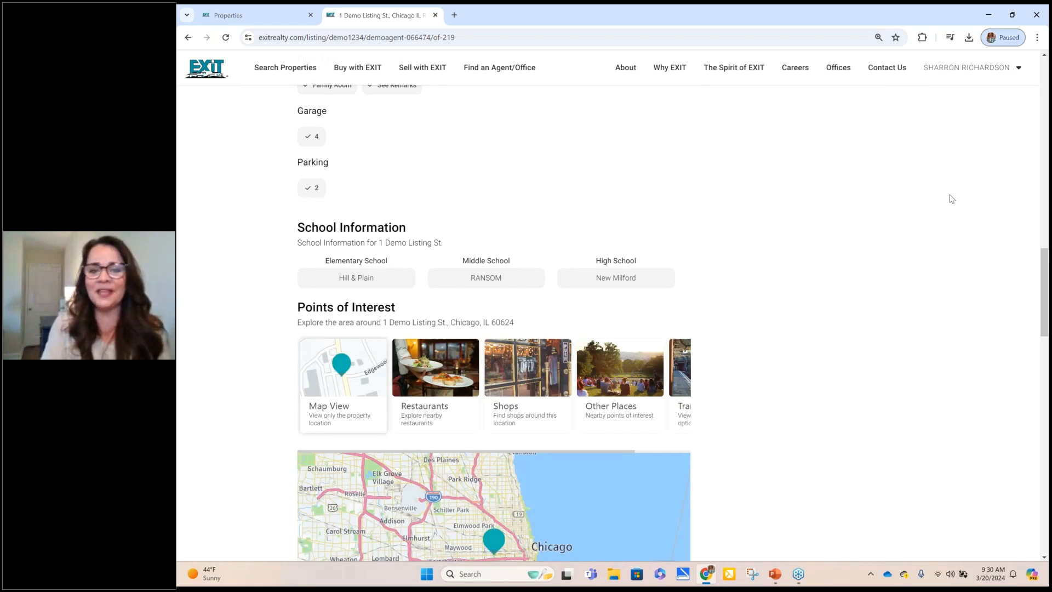
scroll(952, 199, down, 8)
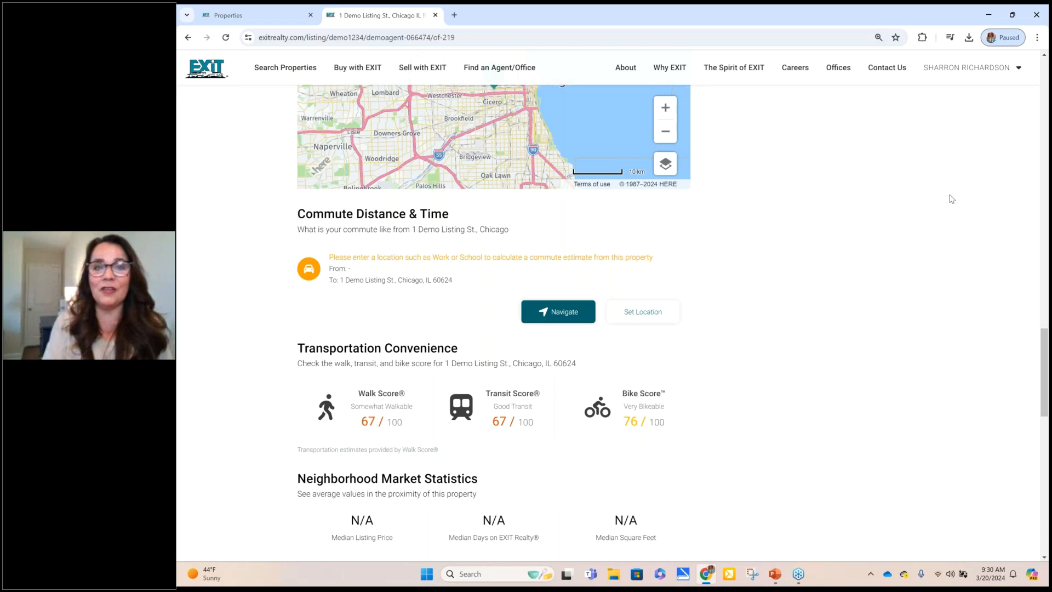
scroll(951, 198, down, 10)
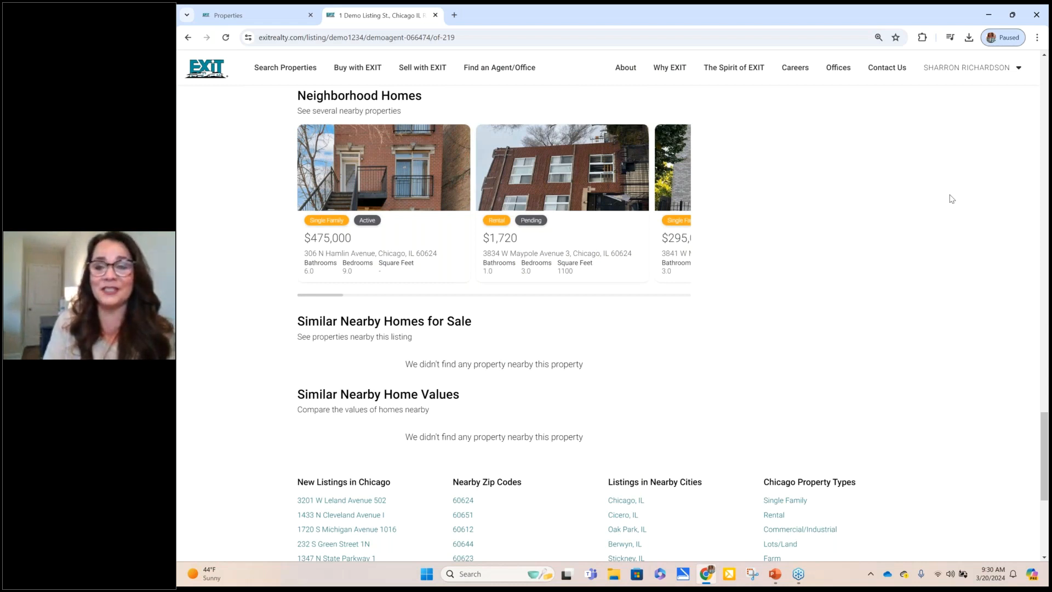
key(ctrl+w)
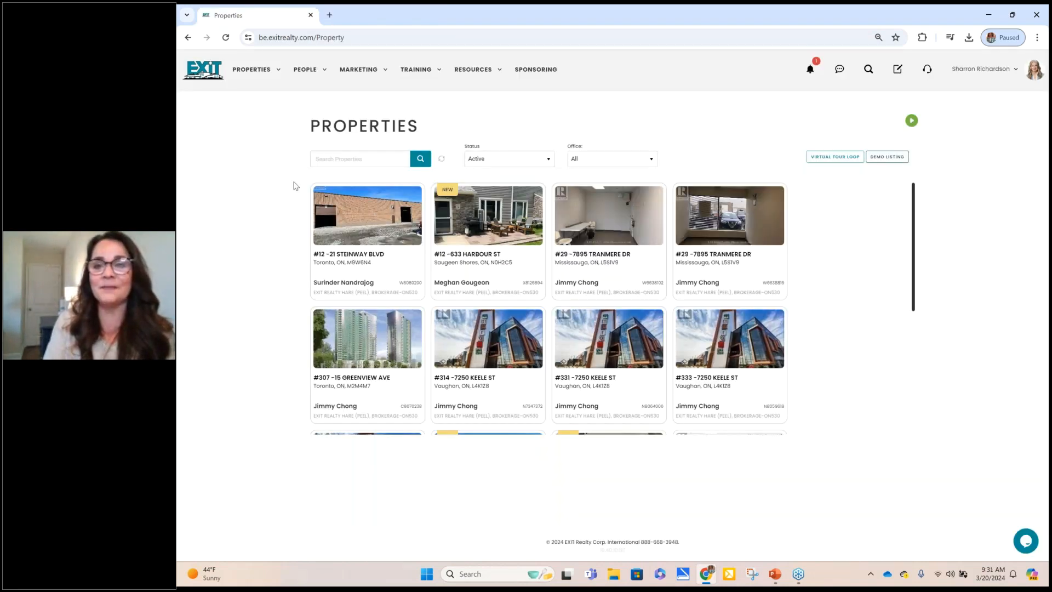
Step: Show the Virtual Tour Loop links and launch the My Office Virtual Tour Loop
click(828, 159)
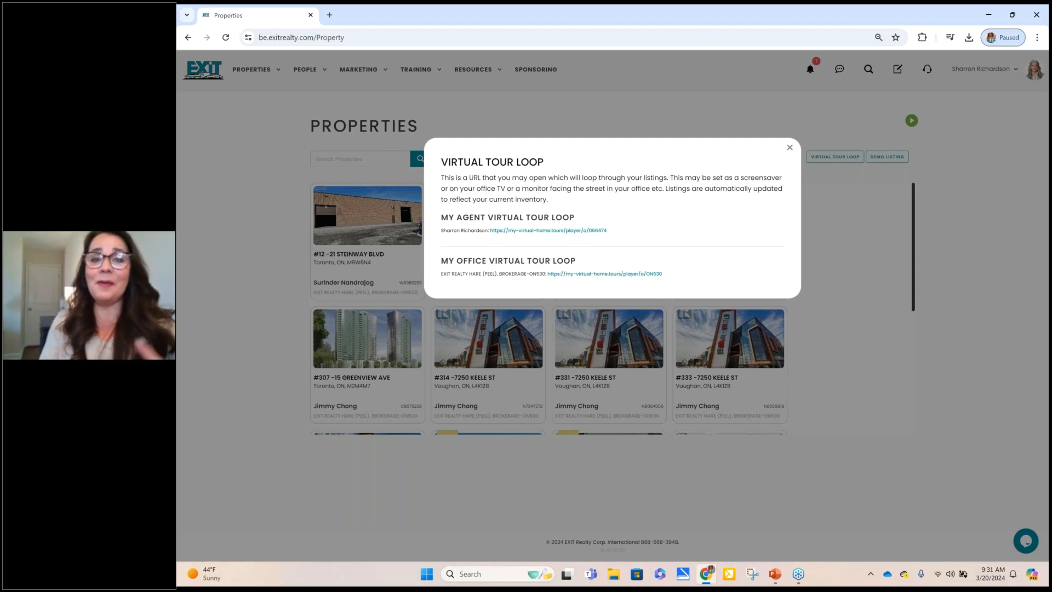
click(604, 274)
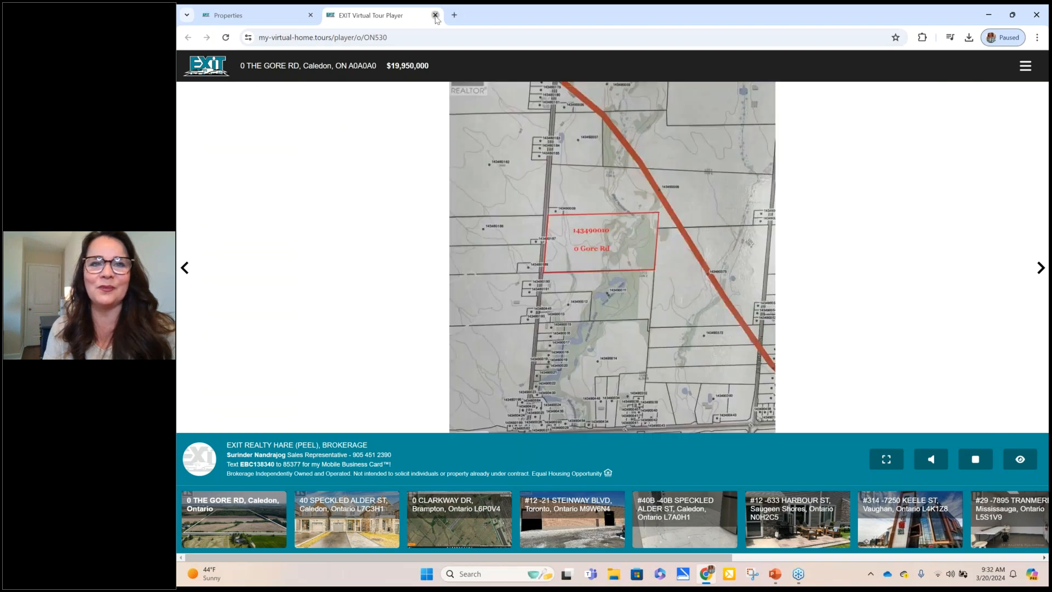
Step: Close the EXIT Virtual Tour Player office loop tab after watching it cycle listings
click(436, 15)
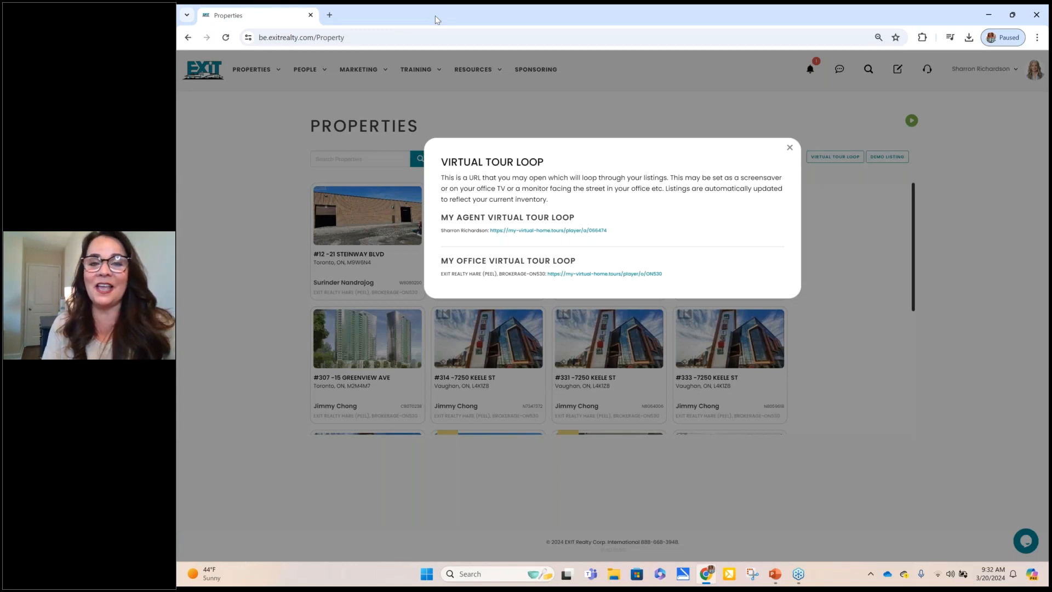
click(789, 148)
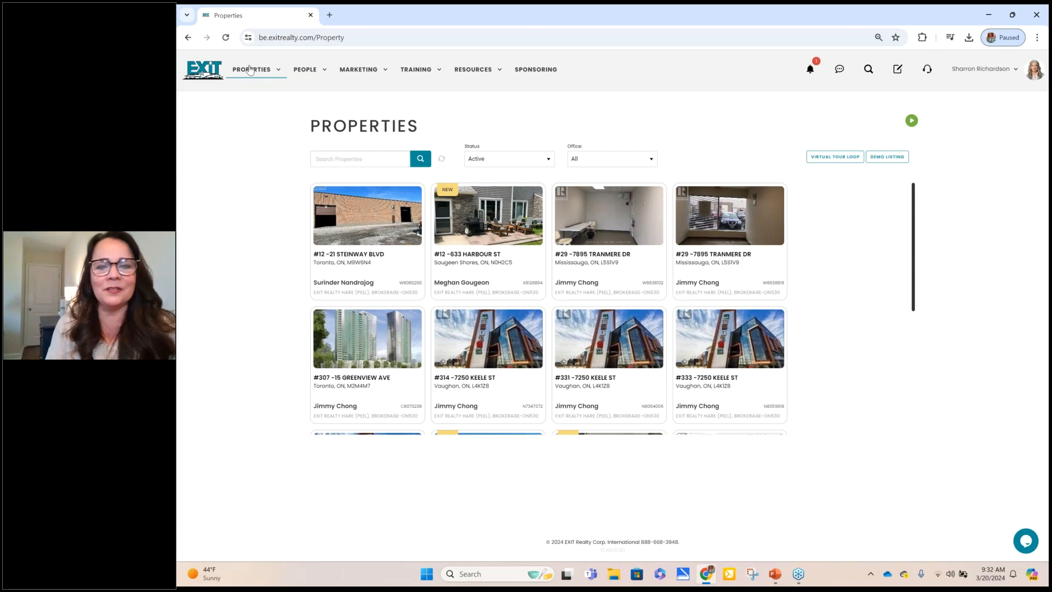
mouse_move(250, 70)
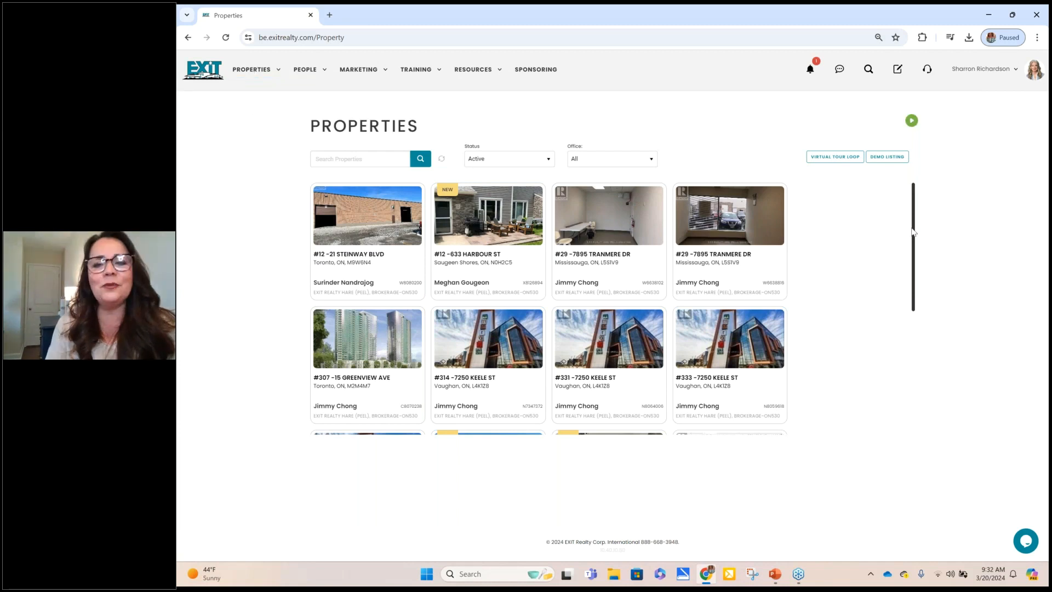
drag(913, 232, 928, 367)
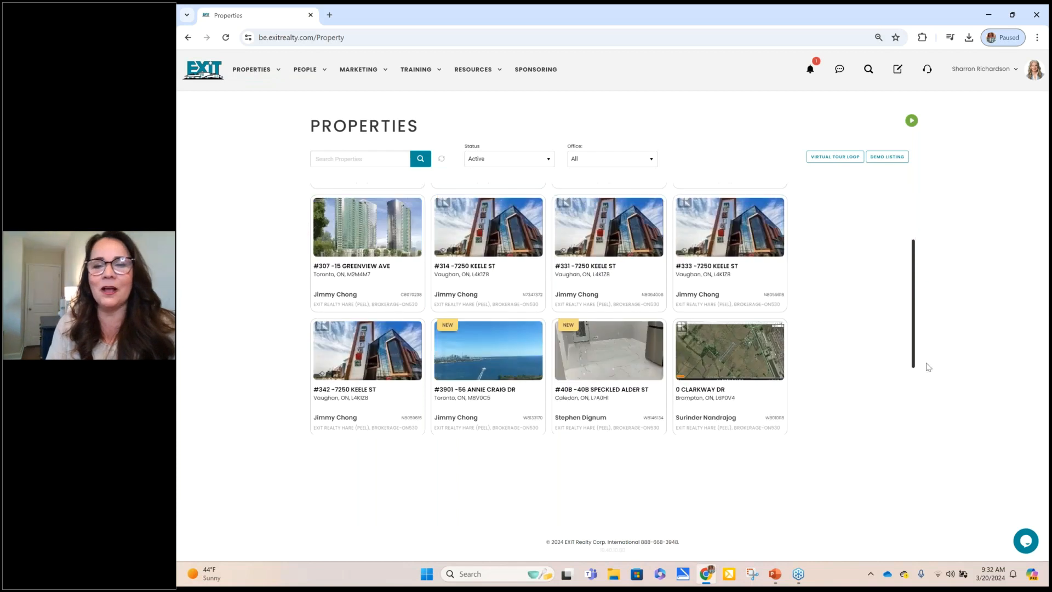
scroll(736, 339, down, 2)
click(736, 338)
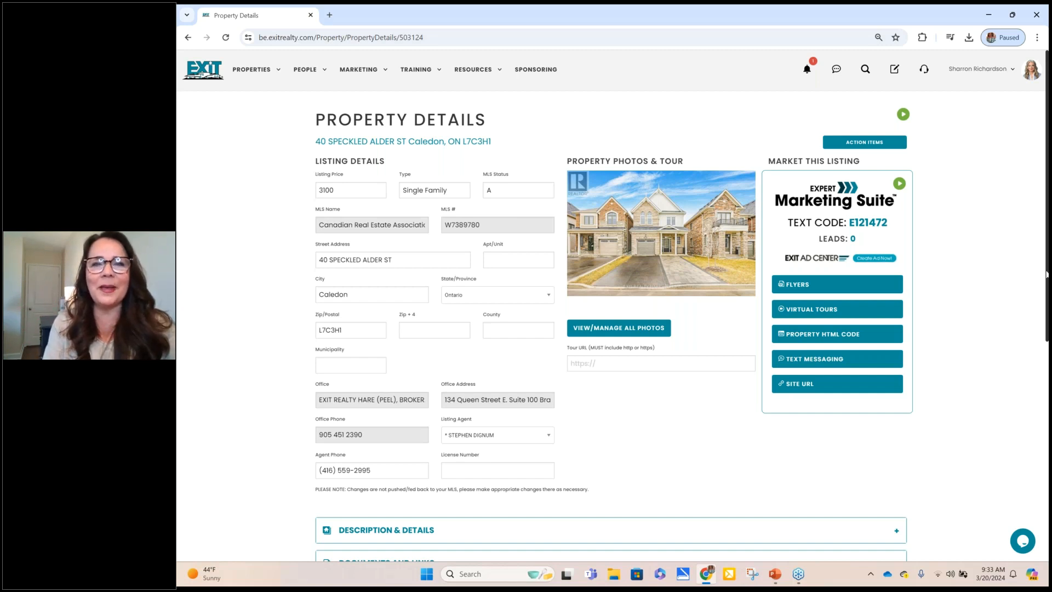
Step: Expand Documents and Links, then Google the EXIT agent's name in a new tab
scroll(933, 322, down, 5)
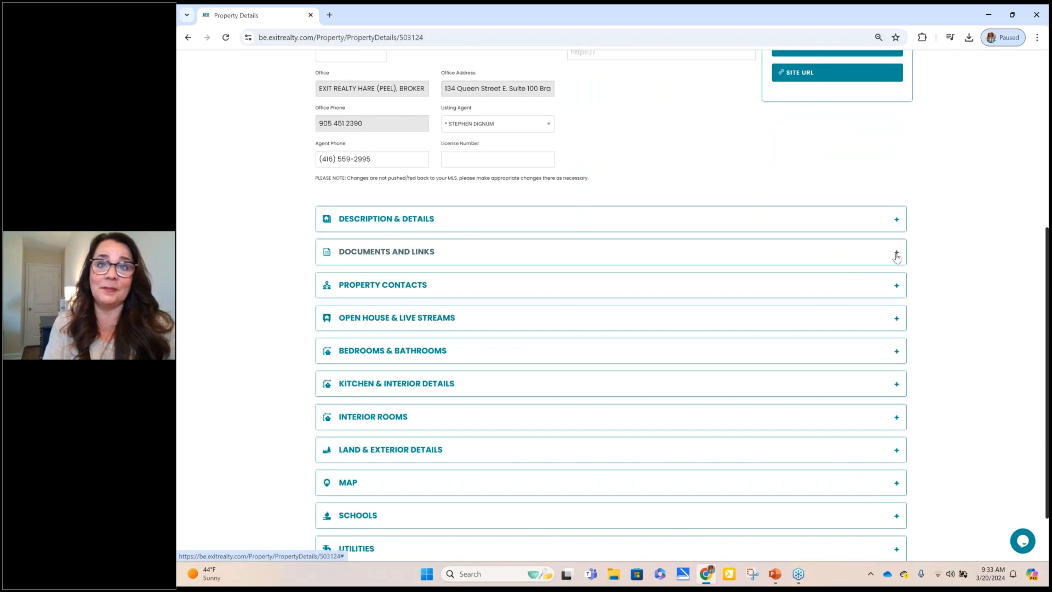
click(896, 254)
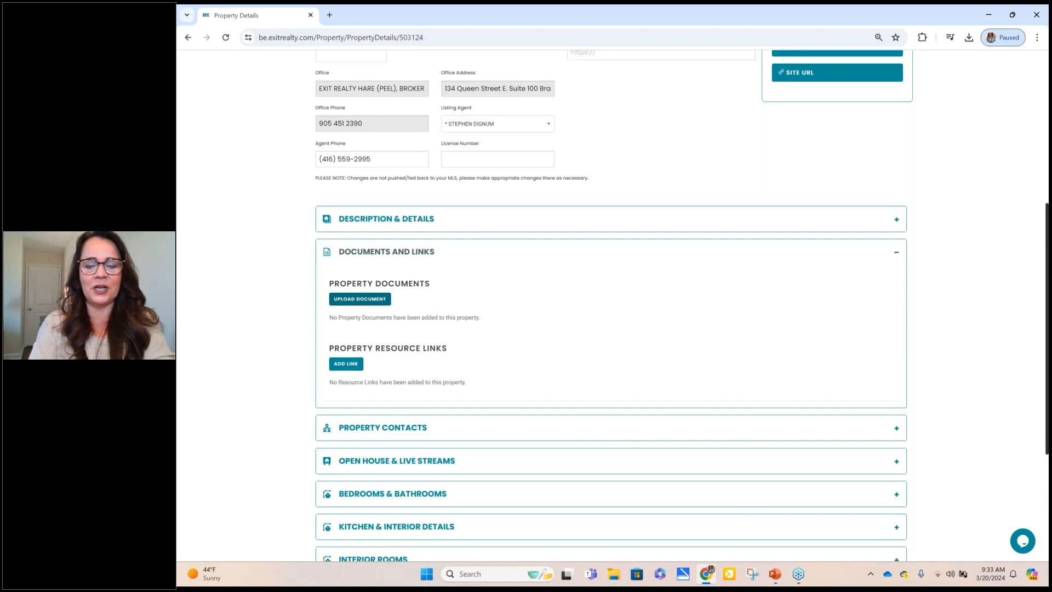
key(ctrl+t)
click(343, 82)
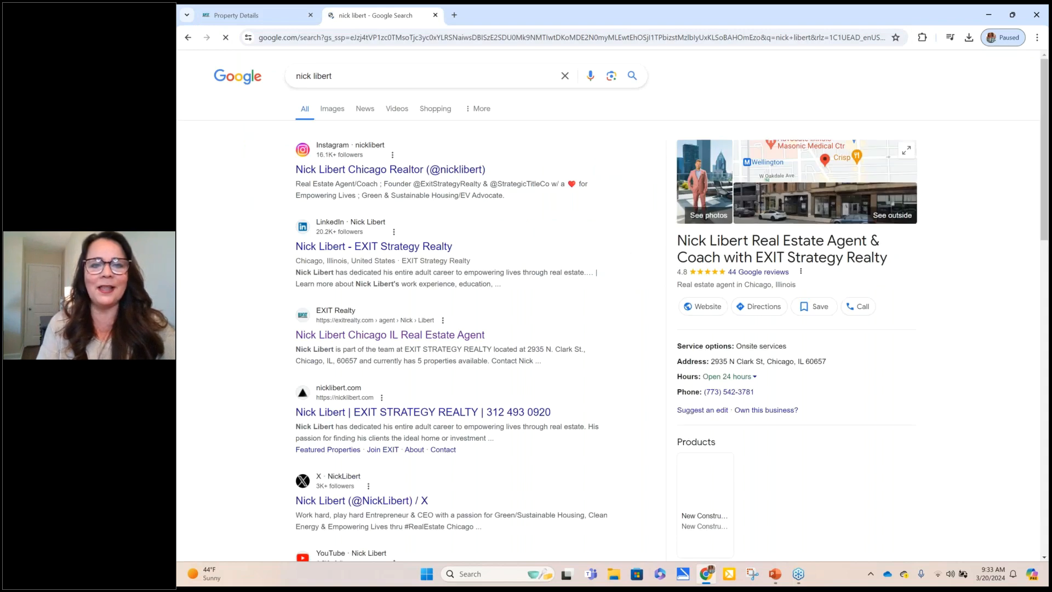
Step: Open the agent's profile page on exitrealty.com from the search results
click(390, 335)
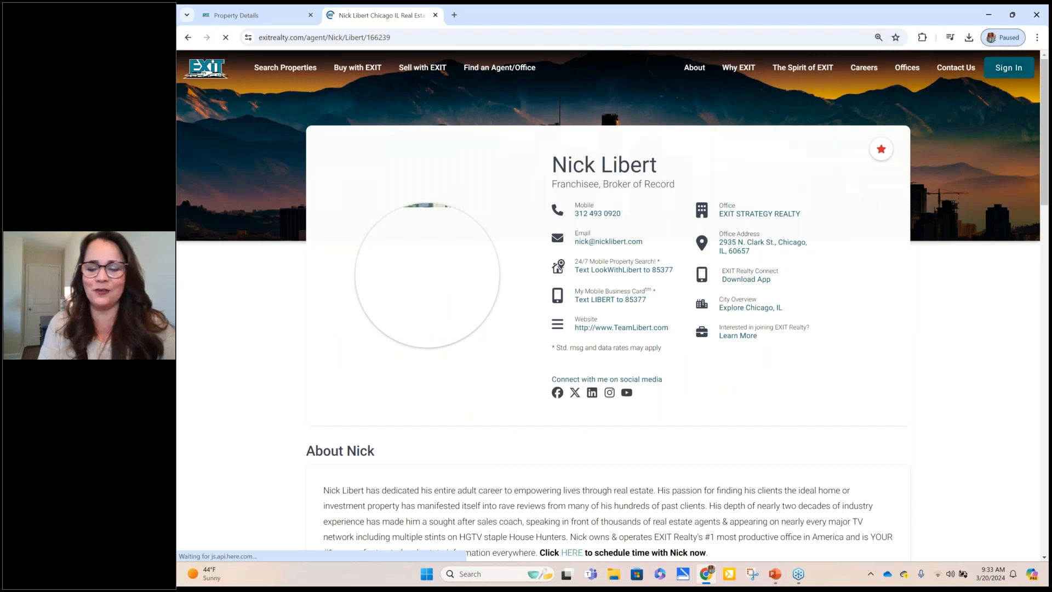
scroll(257, 408, down, 1)
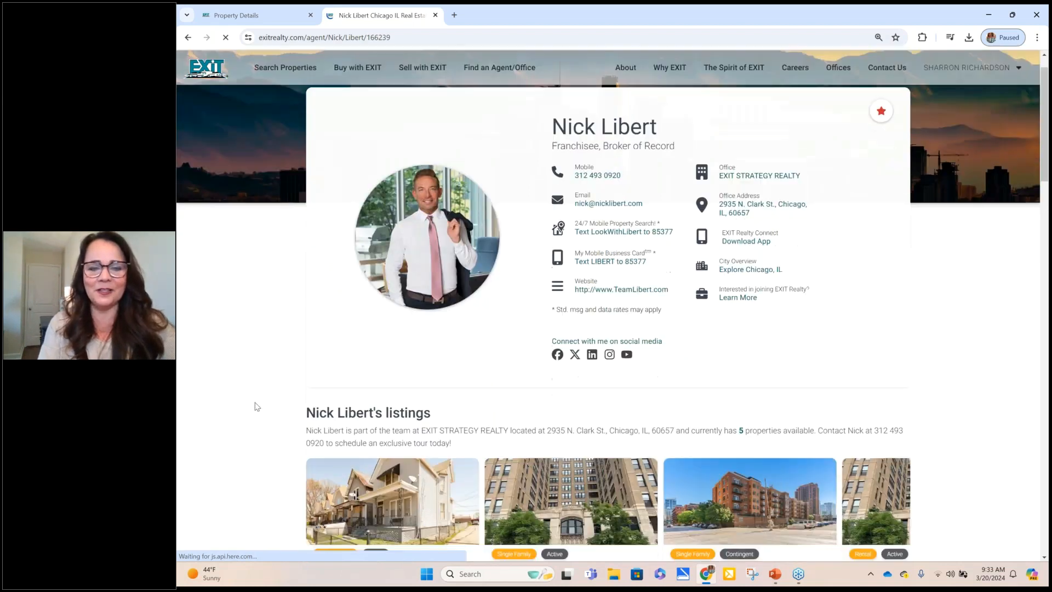
scroll(257, 407, down, 2)
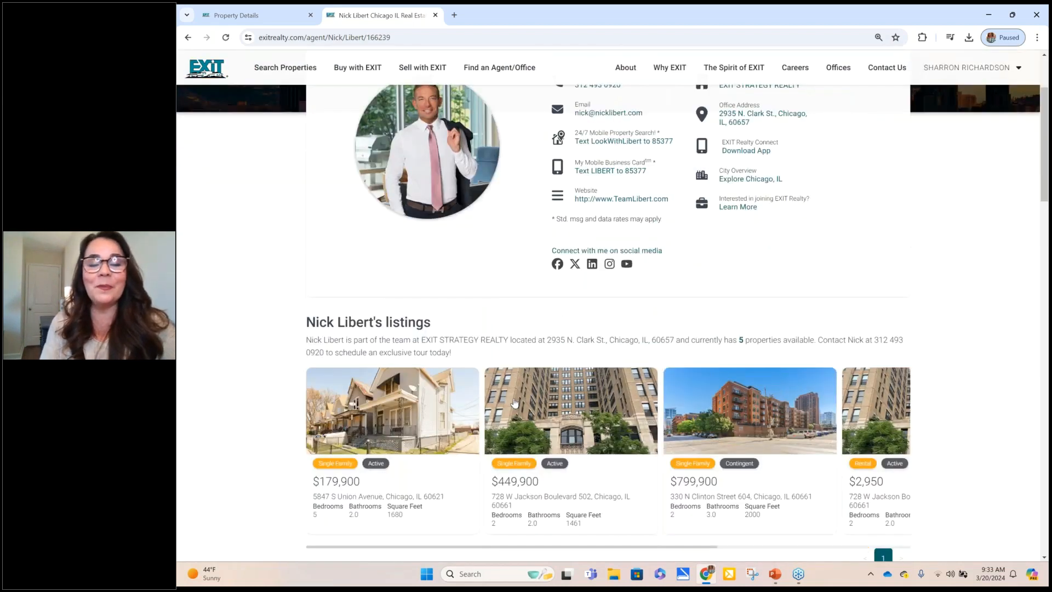
click(558, 418)
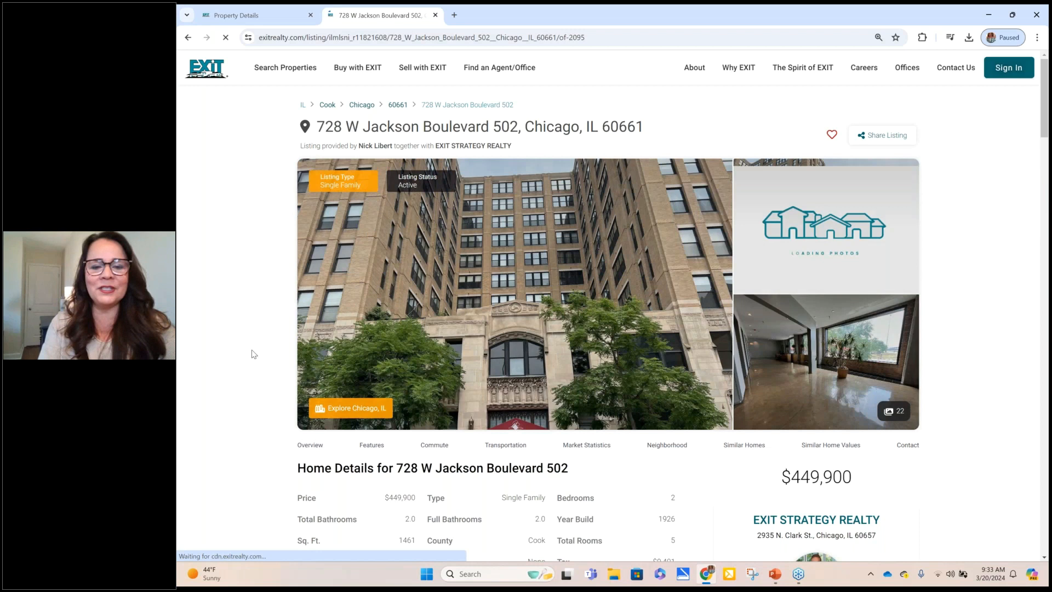
scroll(273, 325, down, 1)
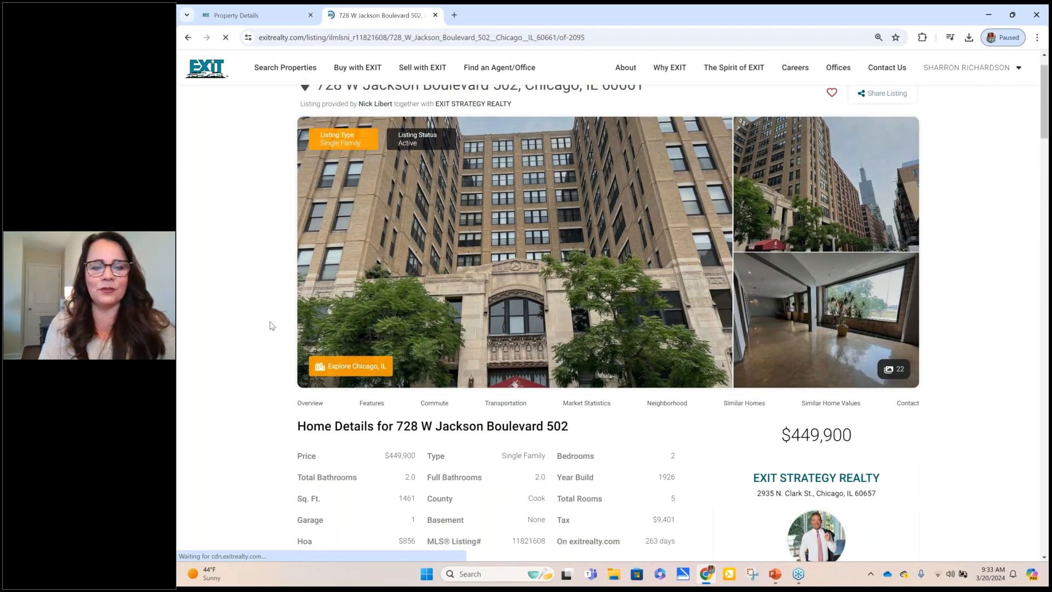
scroll(272, 326, down, 6)
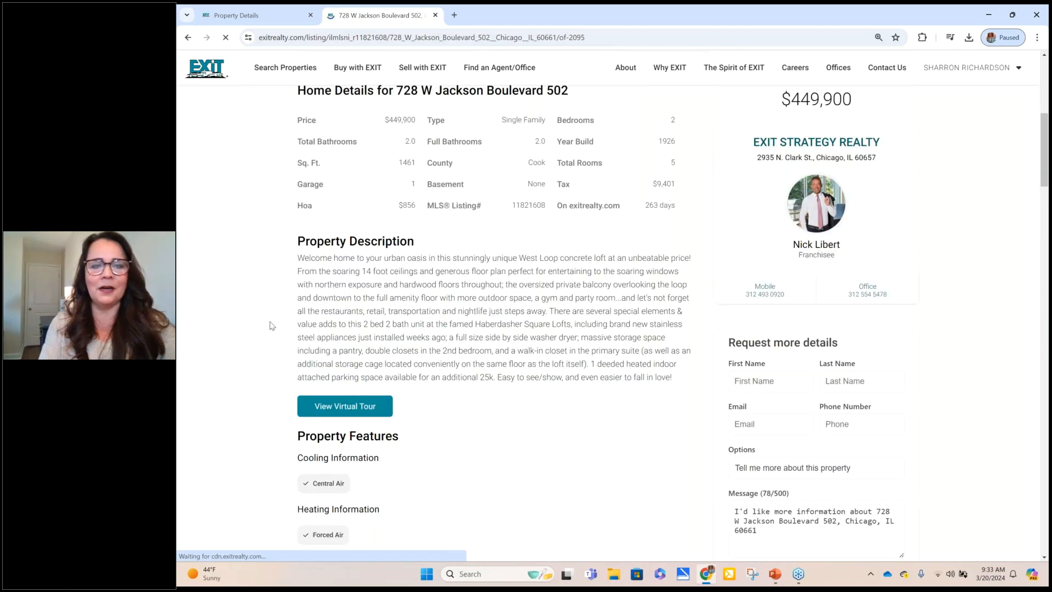
scroll(272, 325, down, 10)
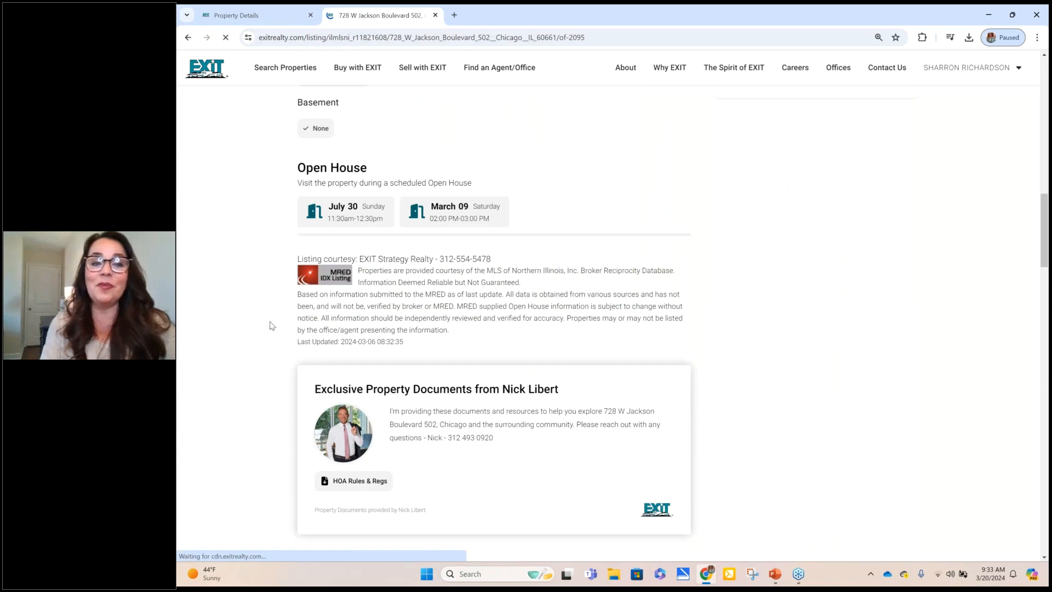
scroll(272, 325, down, 2)
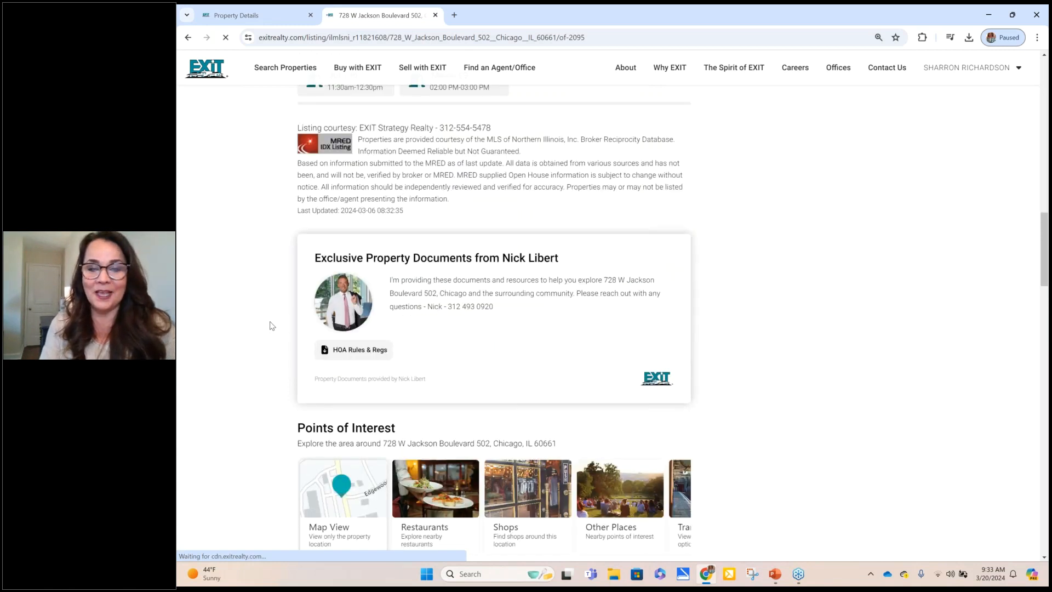
scroll(581, 268, down, 2)
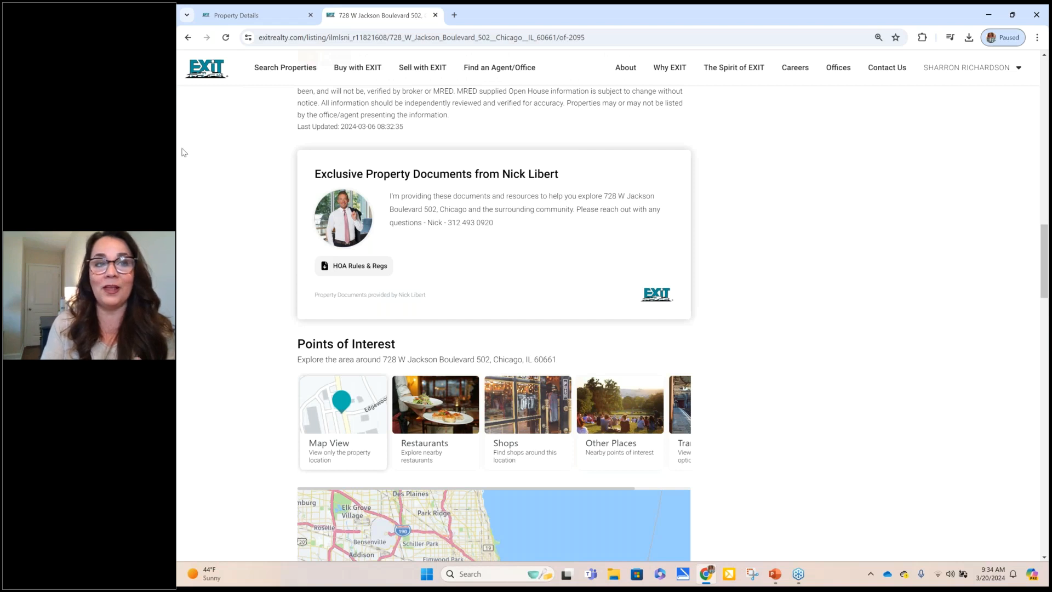
mouse_move(245, 18)
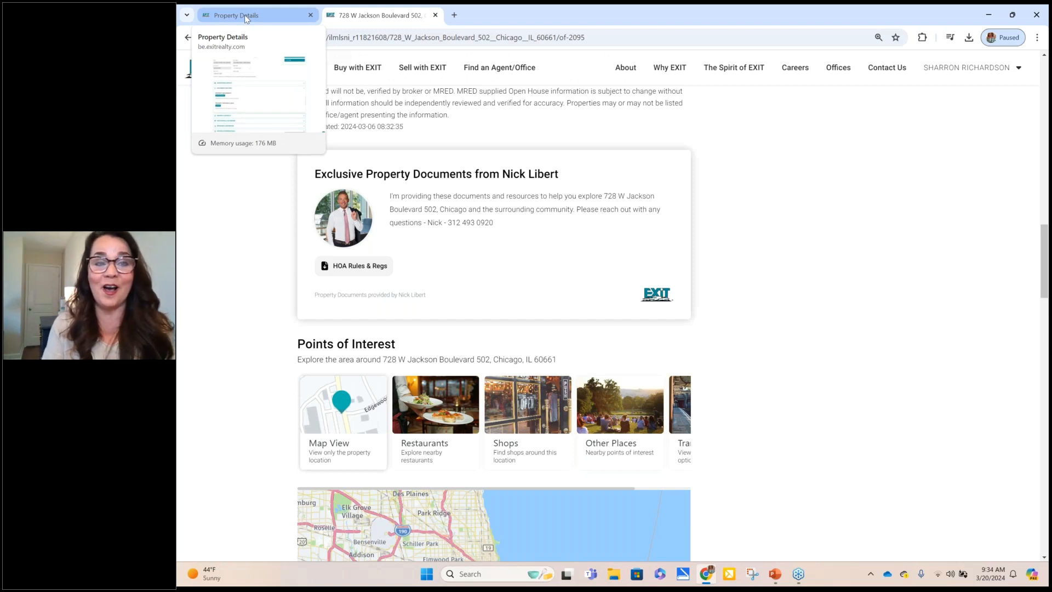
Step: Return to the portal's Property Details tab and preview the Upload Document form without saving
click(245, 17)
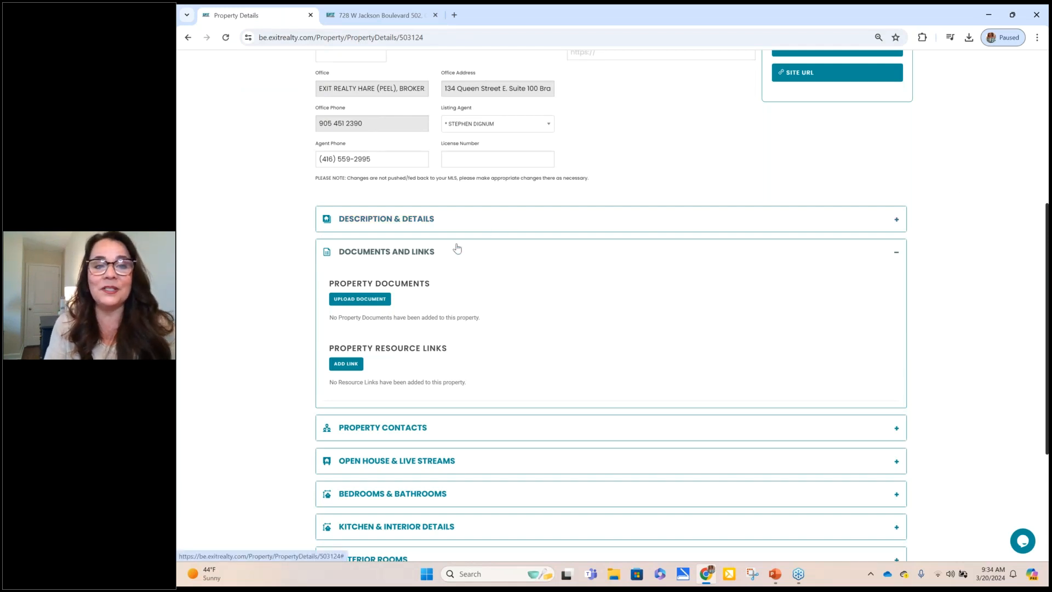
click(367, 300)
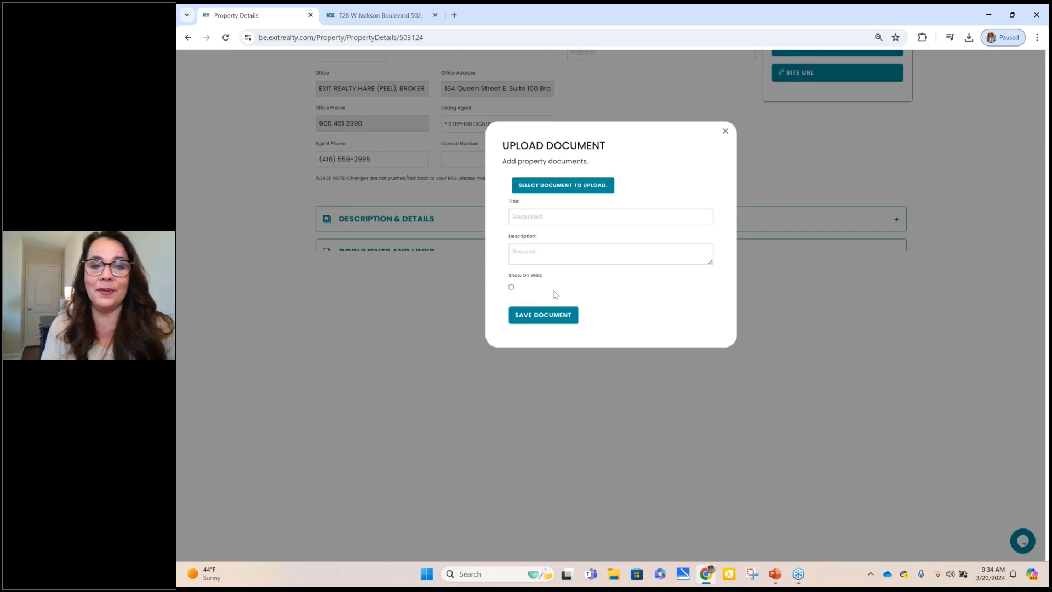
click(724, 131)
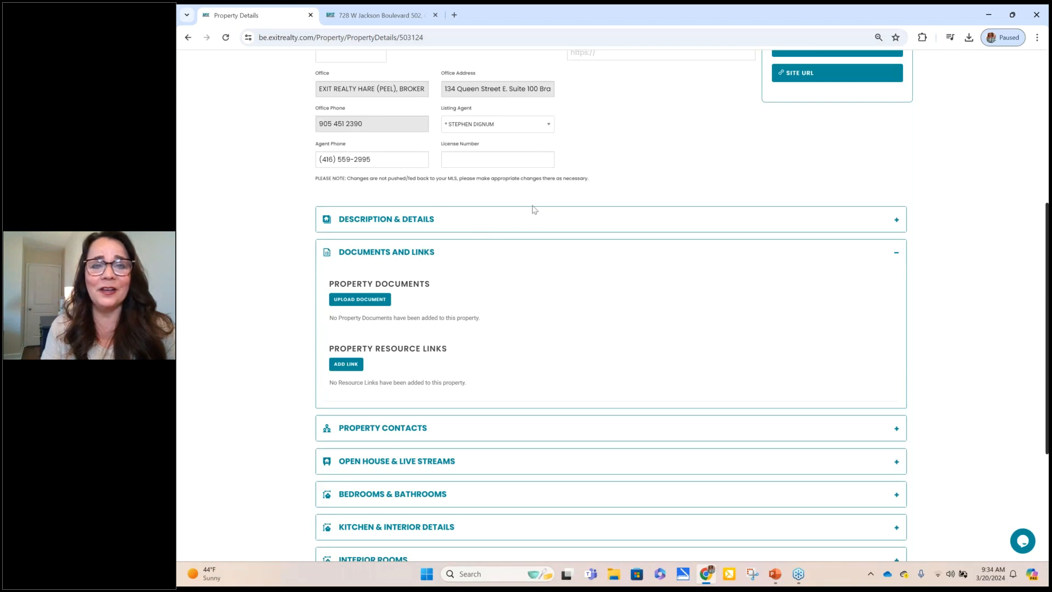
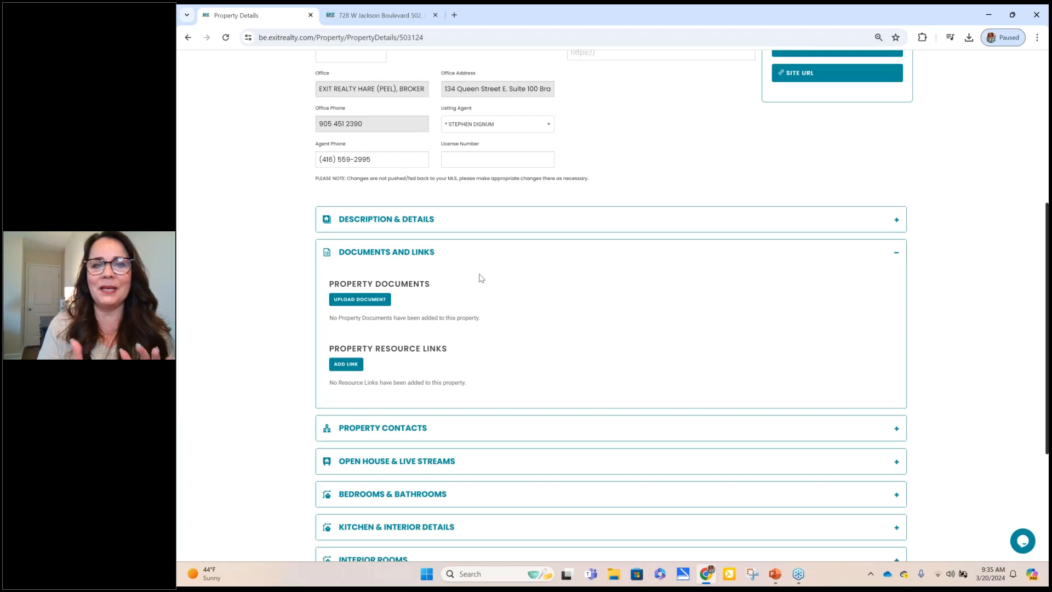
Step: Switch to the property's public listing page on exitrealty.com
click(405, 15)
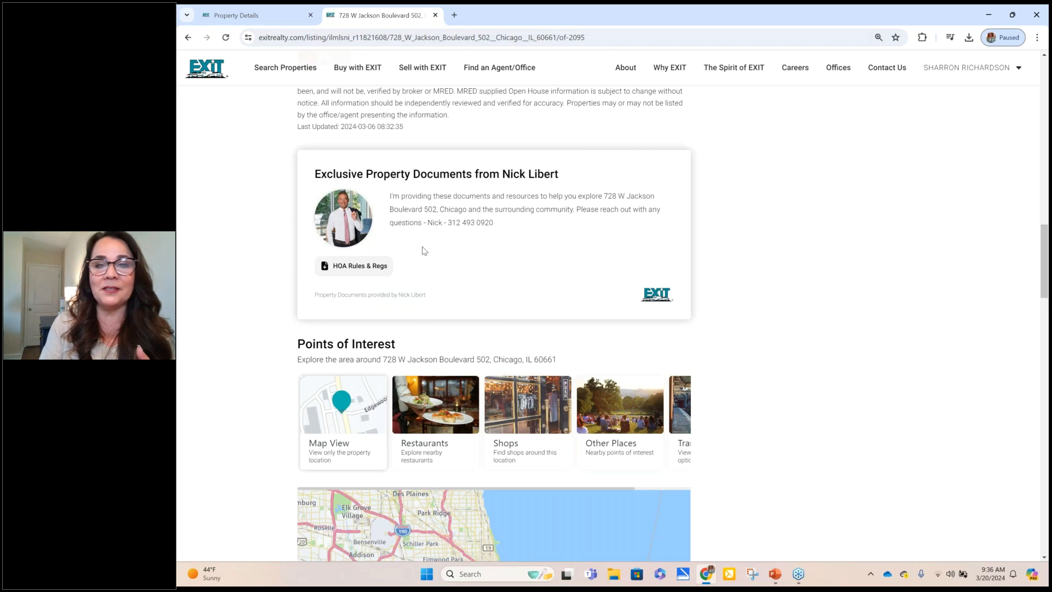
Step: Go back to the portal's Property Details edit form after reviewing the HOA Rules & Regs document
click(283, 22)
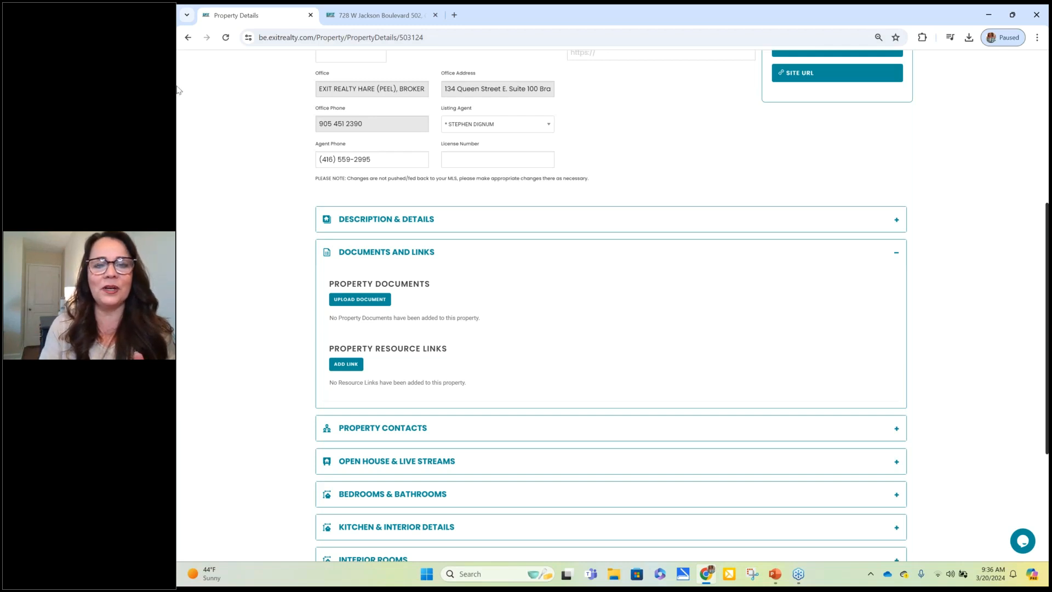
Step: Open the Resource Links form with Title, Description and Full URL fields
click(351, 371)
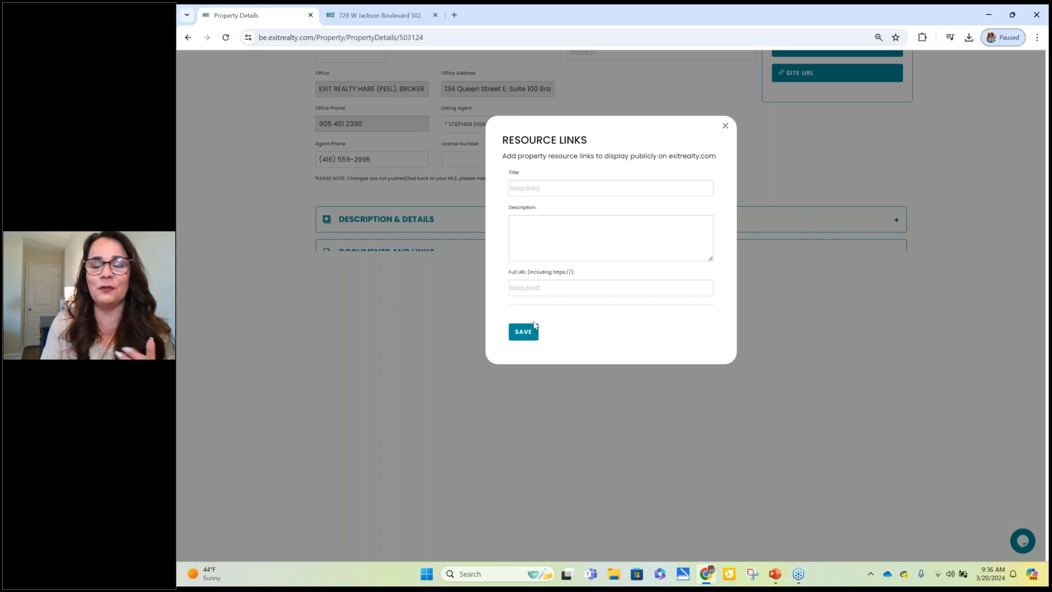
Step: Dismiss the Resource Links form without adding a link
click(725, 126)
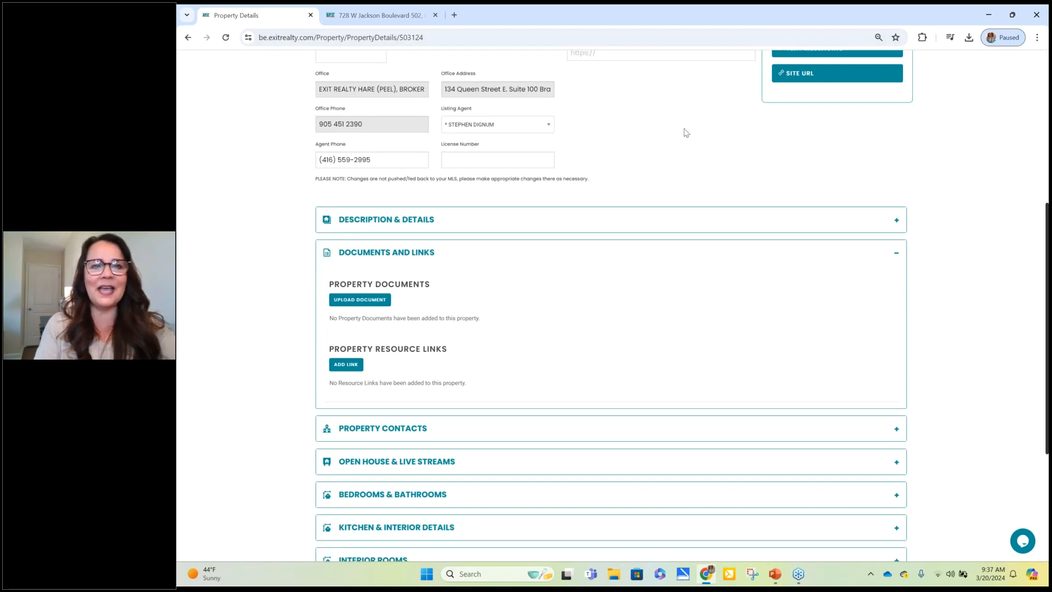
click(390, 21)
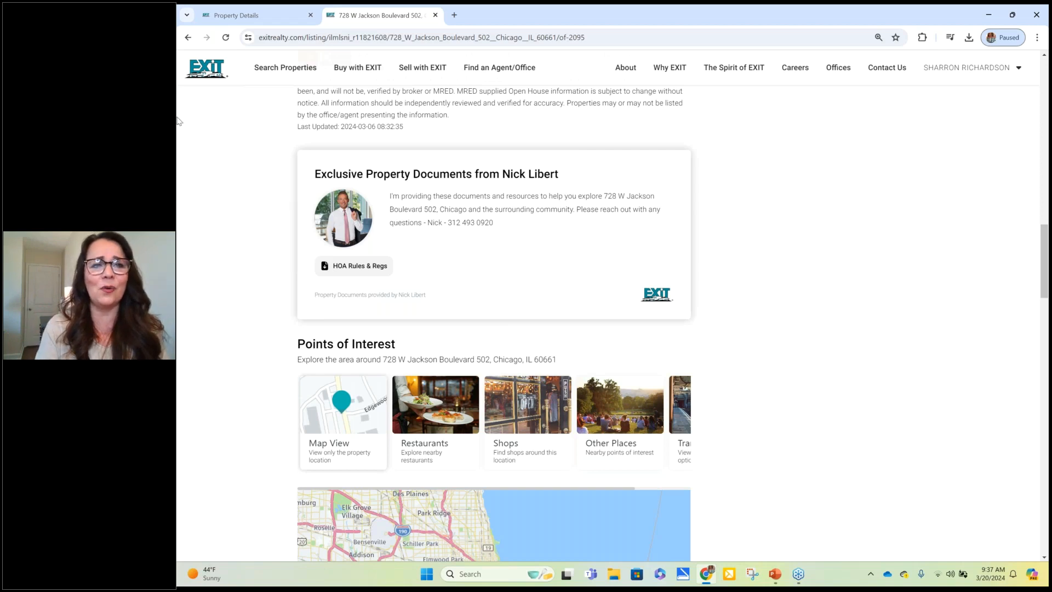
click(258, 15)
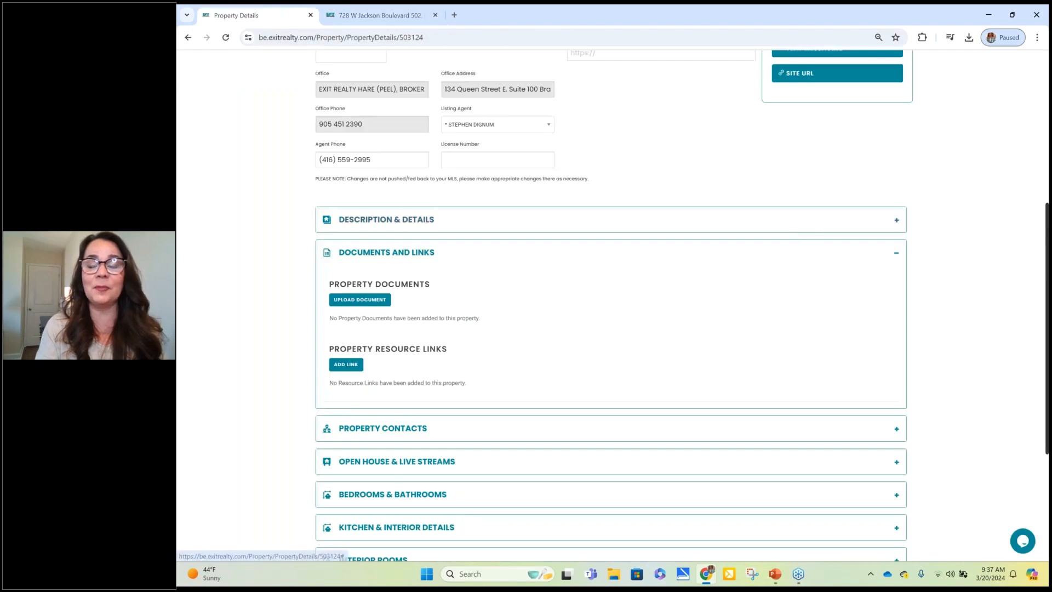
Step: Collapse Documents and Links, then expand and collapse Open House & Live Streams
click(895, 253)
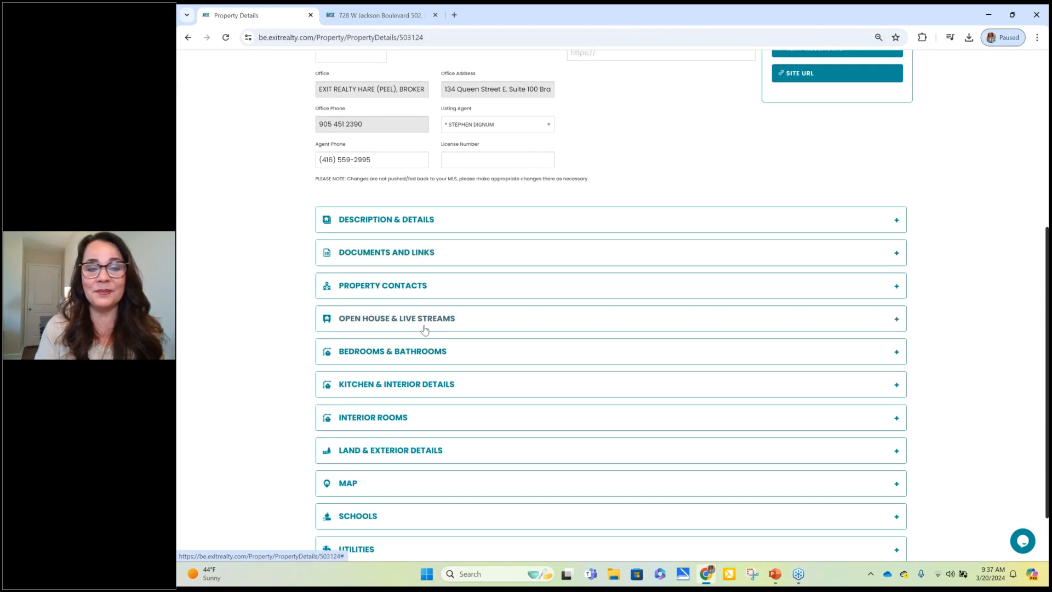
click(424, 330)
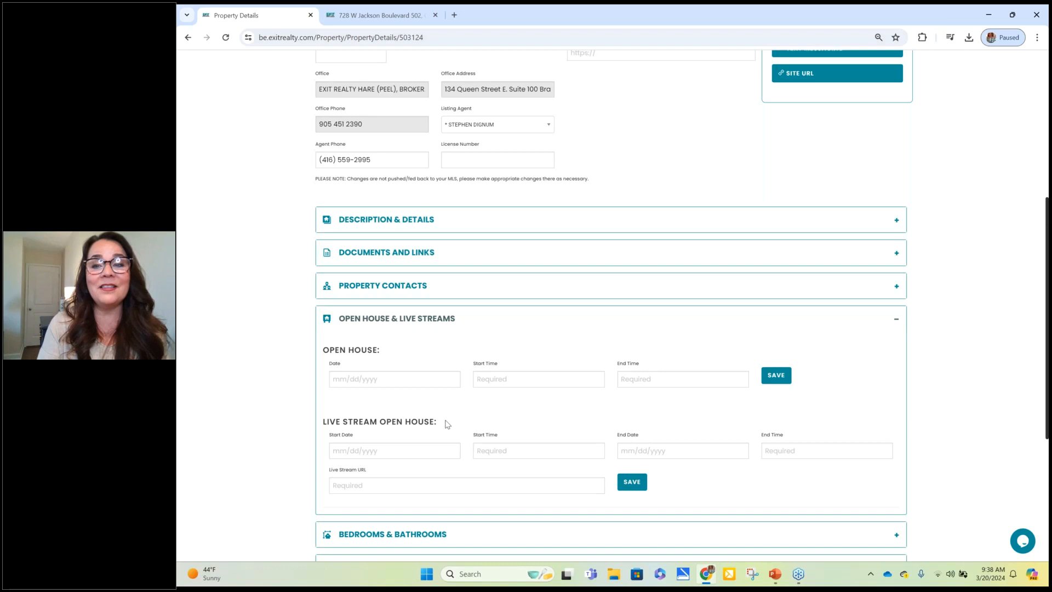
click(896, 319)
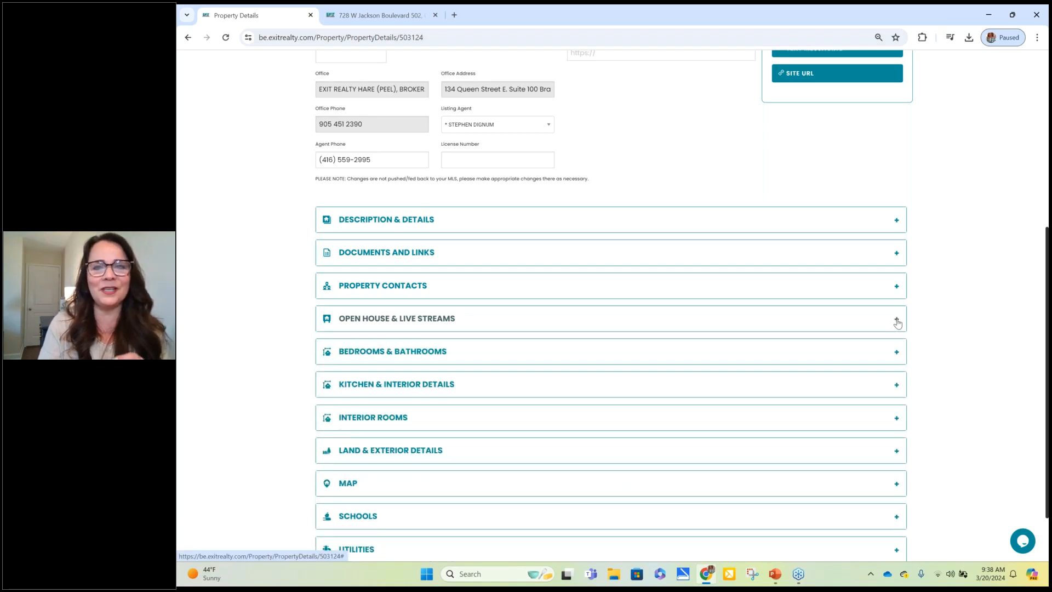
Step: Start the PowerPoint slide show and advance to the Expert Marketing Suite slide
click(775, 580)
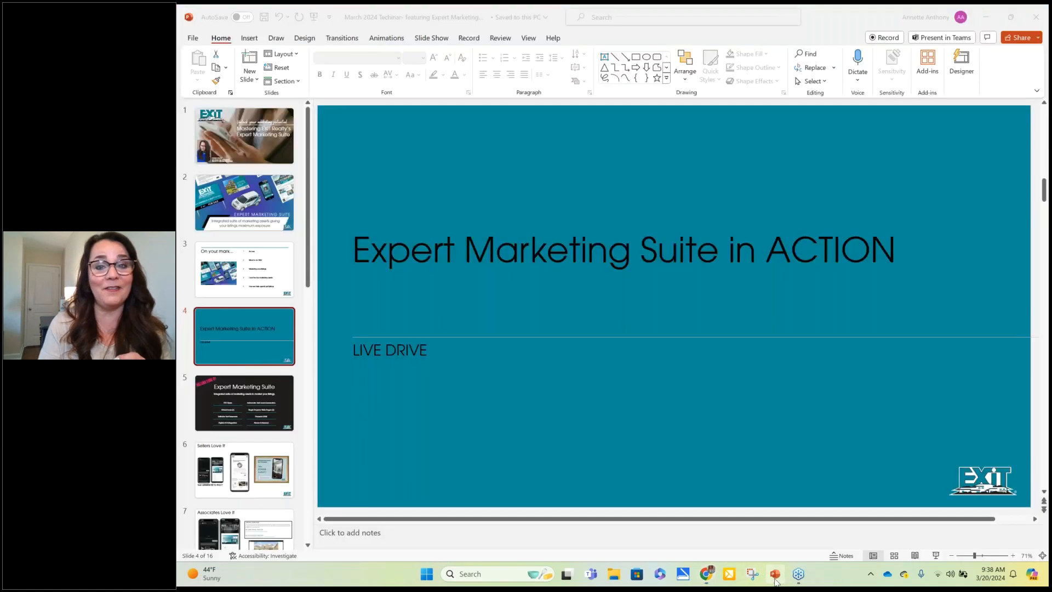
click(936, 555)
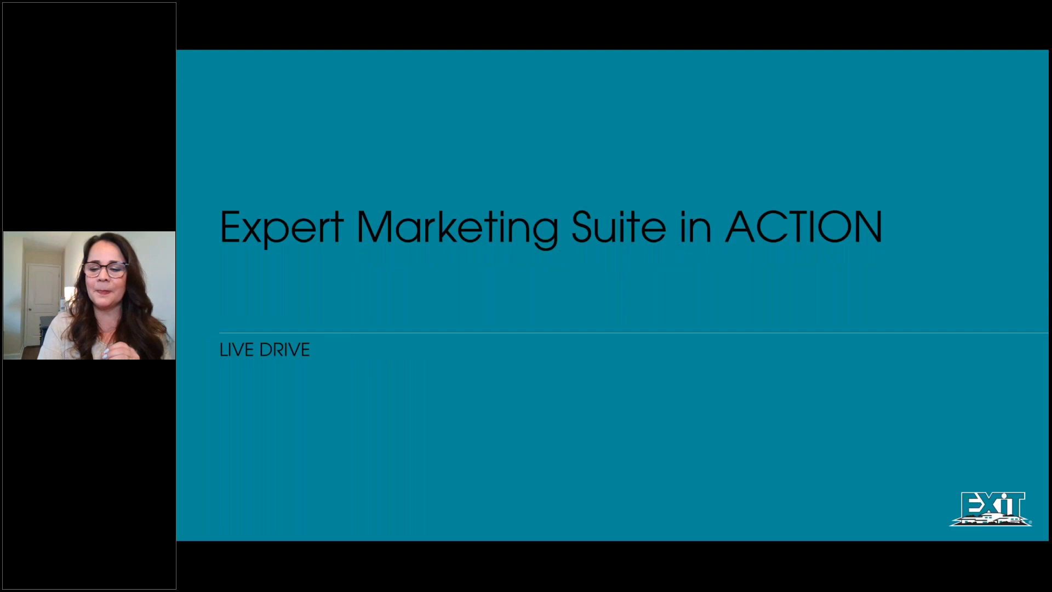
key(Right)
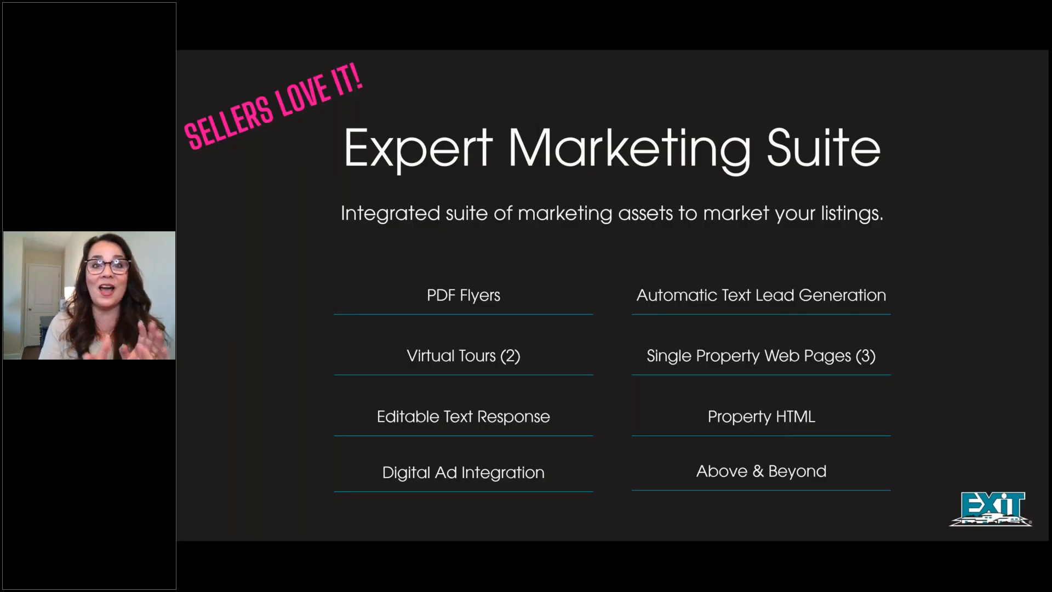